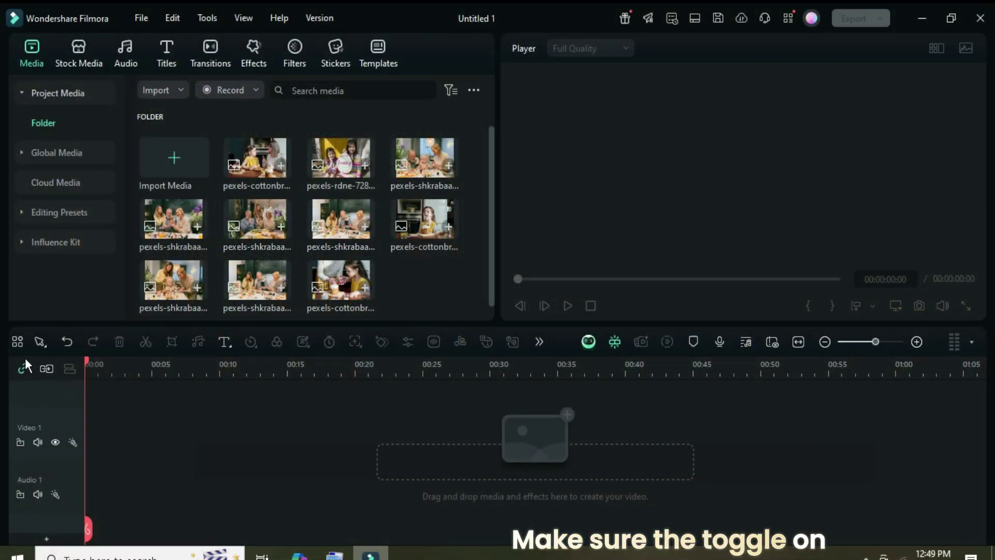
- Place all ten photos on Video 1 and crop them to fit the frame
left_click_drag(391, 278, 203, 143)
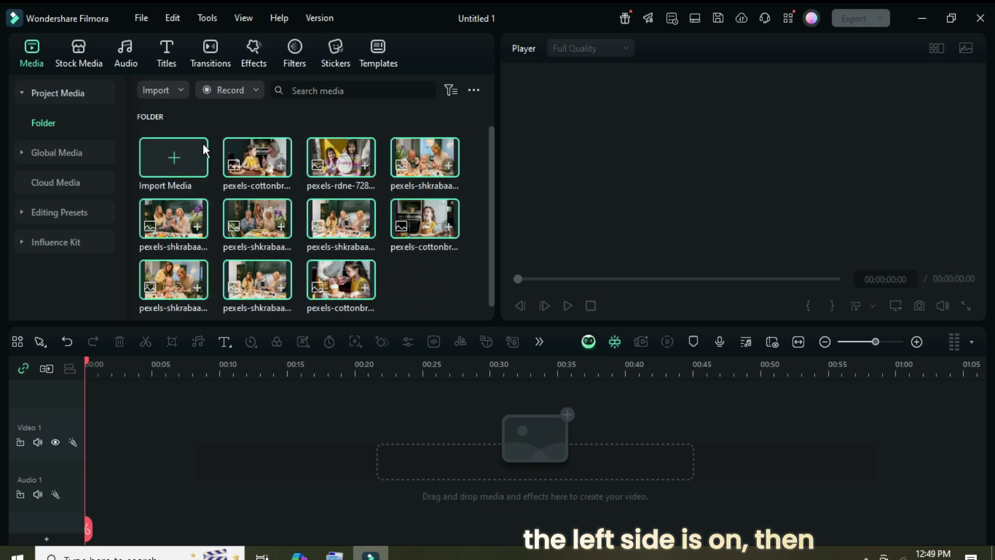
left_click_drag(257, 166, 145, 440)
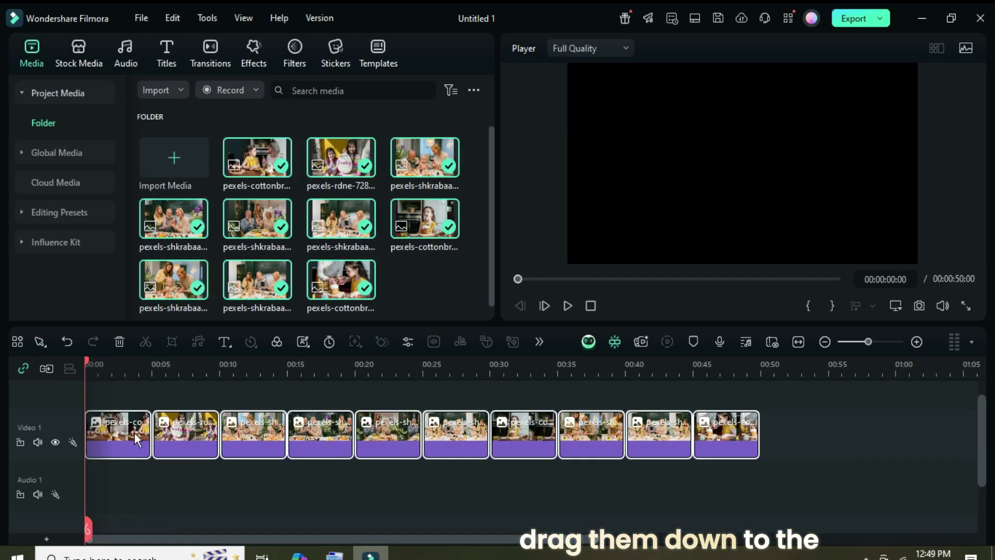
right_click(120, 435)
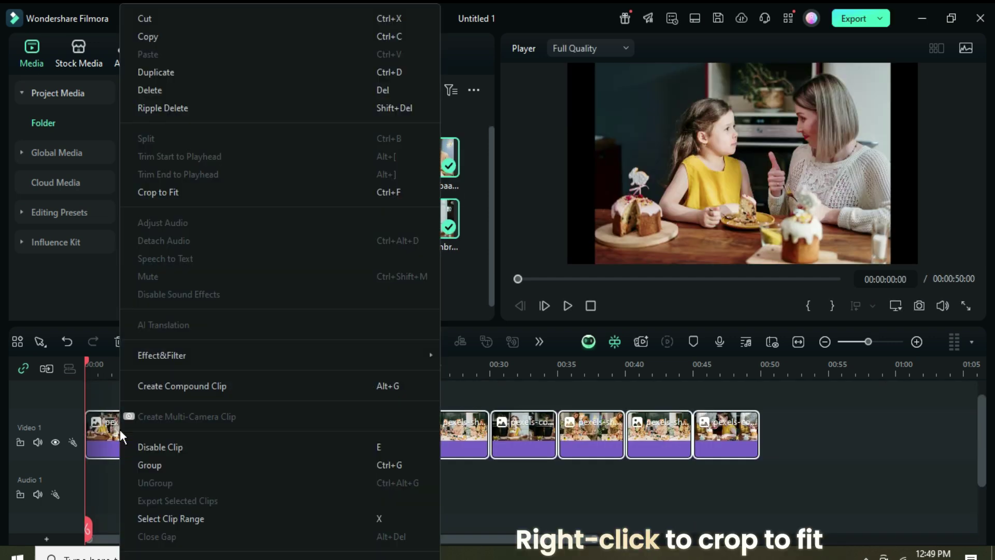
left_click(171, 195)
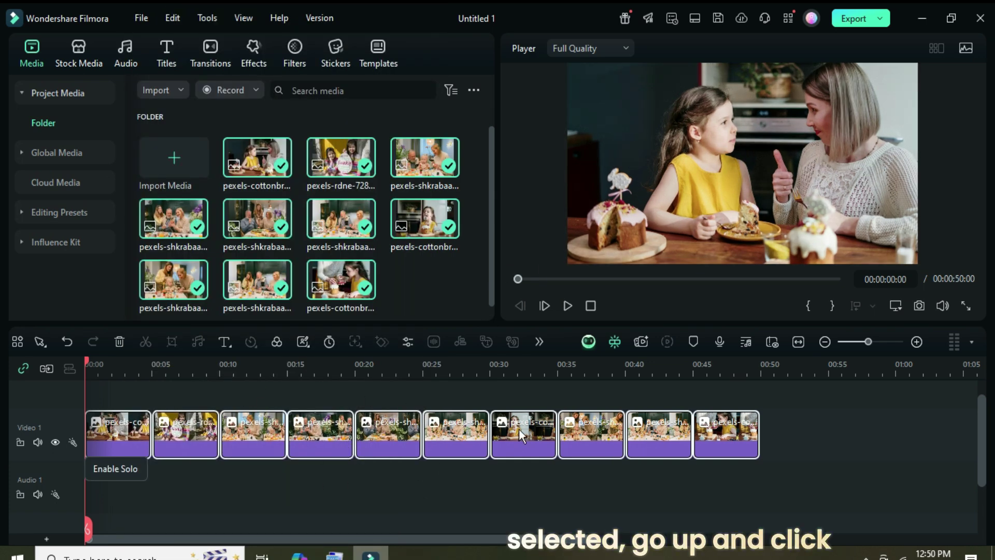
- Set every photo's duration to 00:00:03:00 for a 30-second sequence
left_click(328, 341)
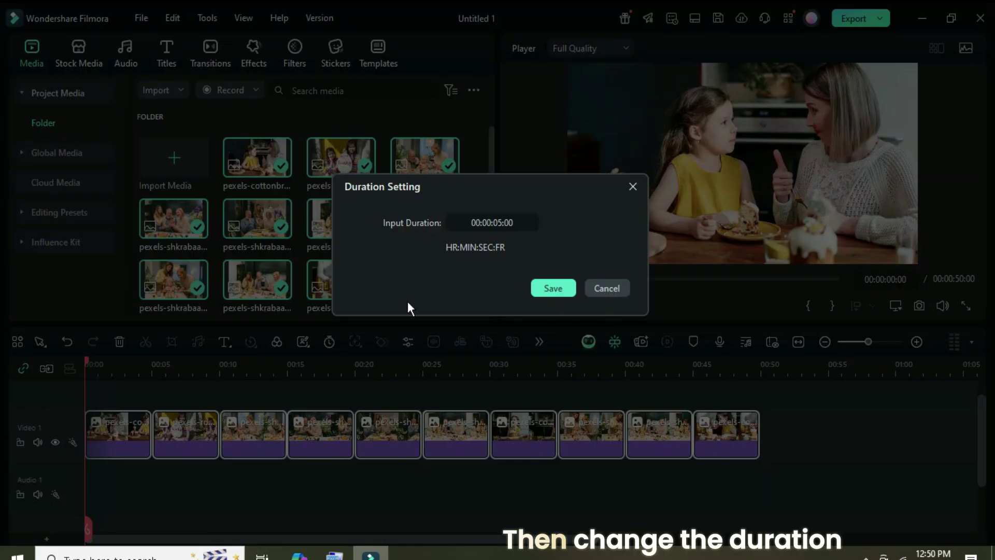
left_click(502, 221)
left_click(502, 222)
key("BackSpace")
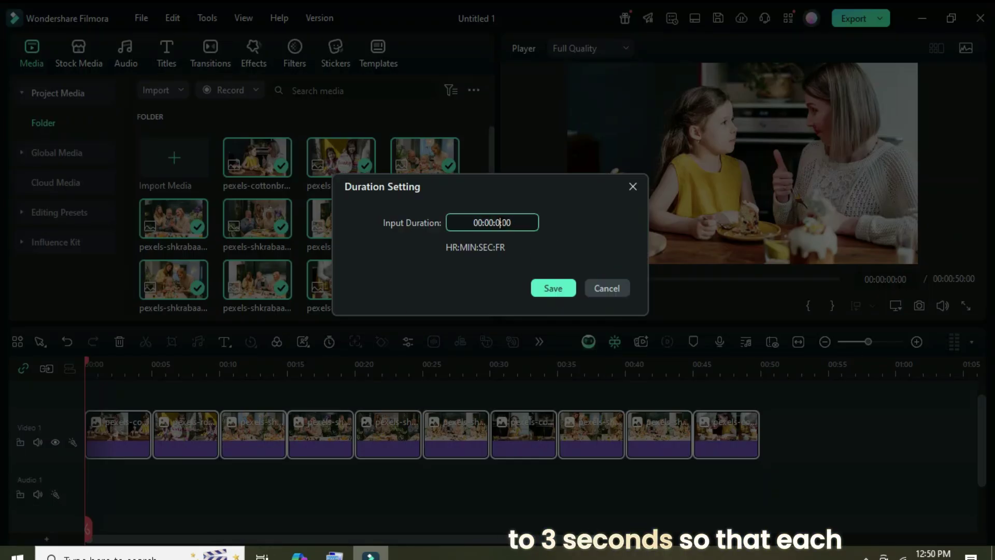
type("3")
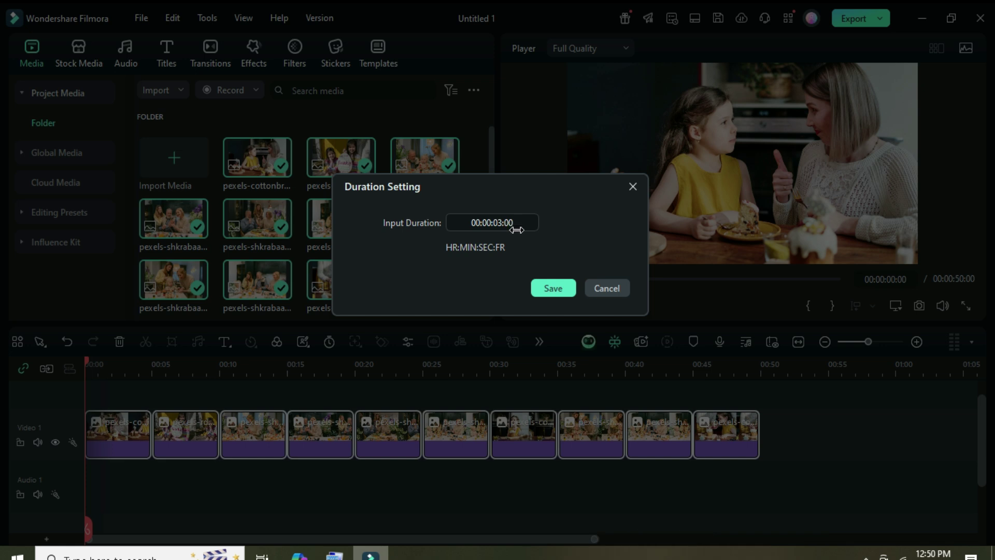
left_click(554, 287)
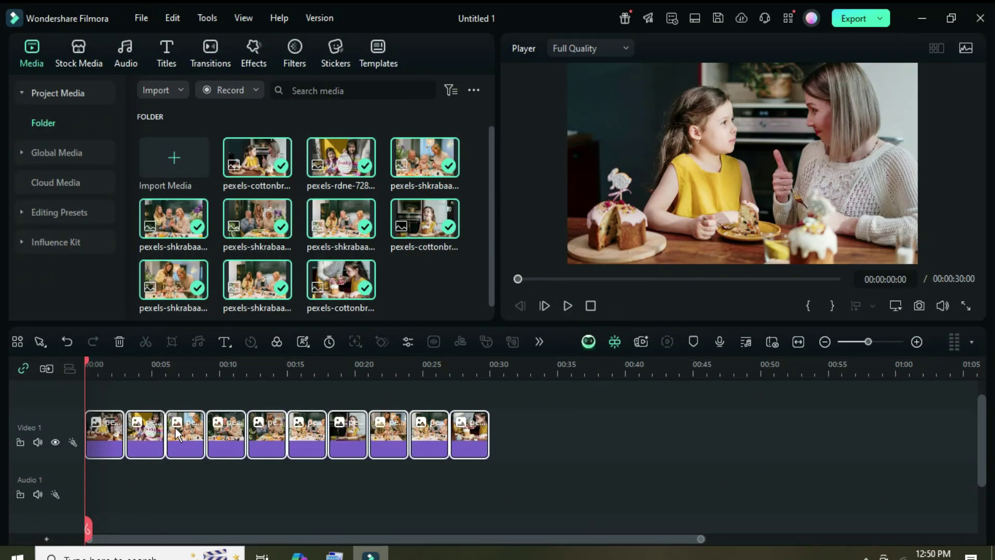
scroll(242, 470, "up", 1)
- Copy the ten photo clips and add two more video tracks
right_click(189, 459)
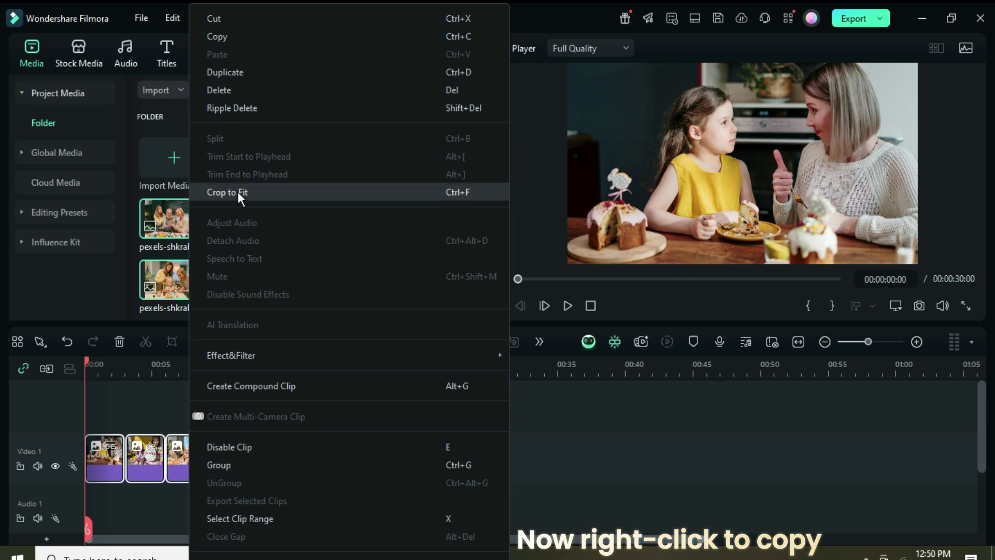
left_click(226, 38)
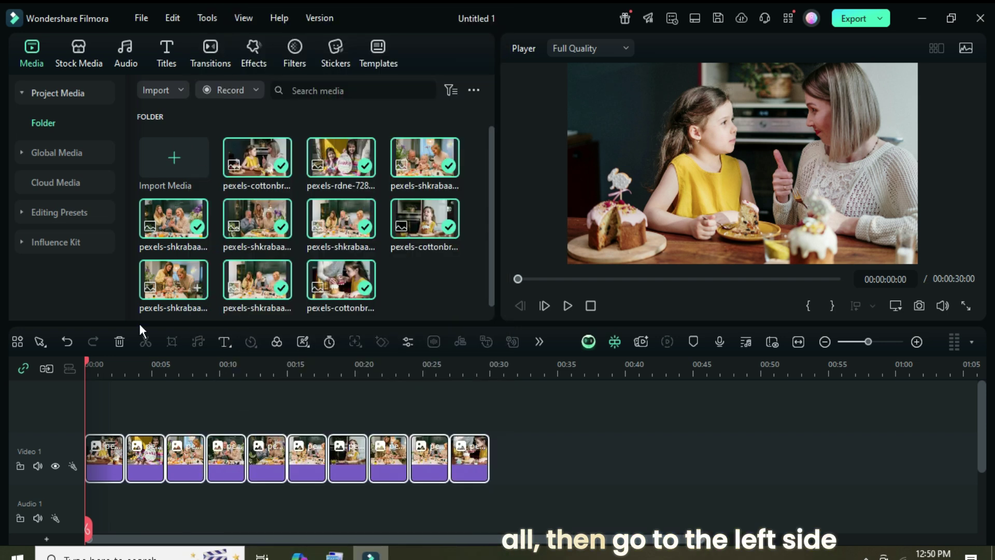
right_click(58, 403)
left_click(86, 419)
right_click(63, 410)
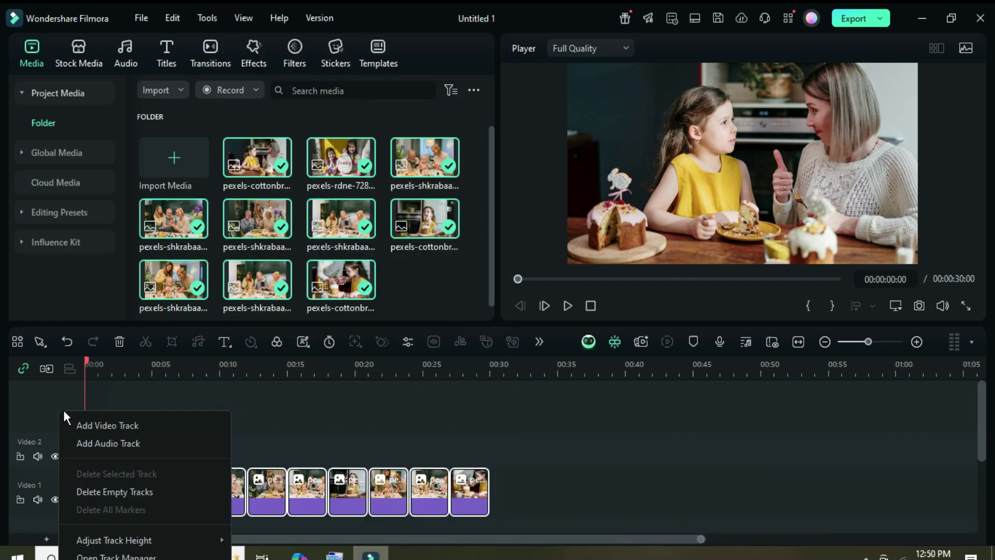
left_click(70, 426)
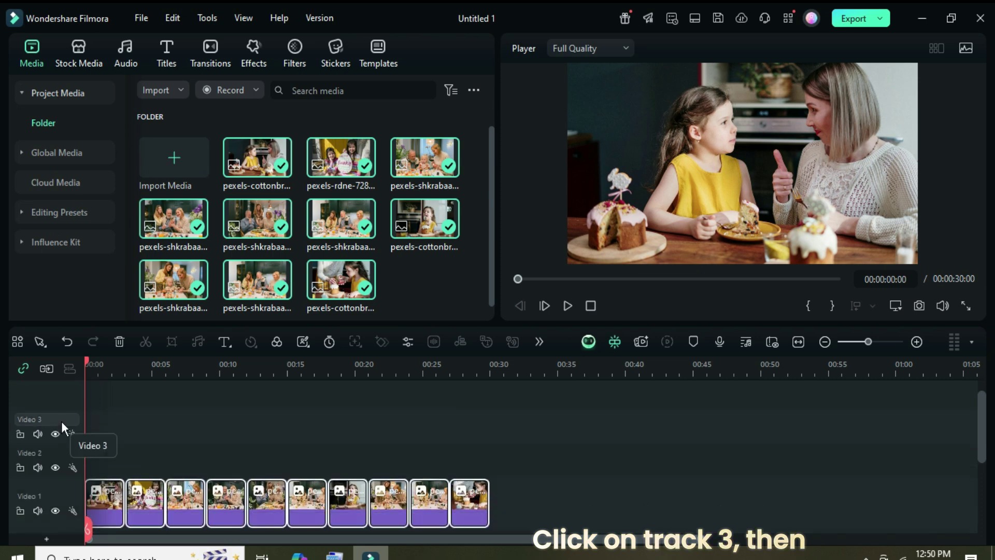
- Paste the copied photos onto Video 3 and return the playhead to the start
left_click(64, 428)
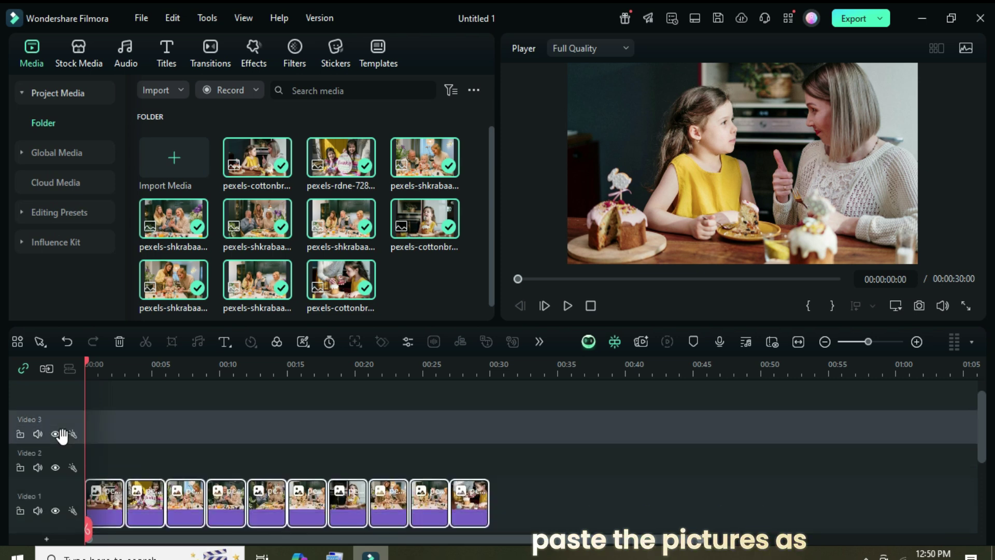
right_click(114, 424)
left_click(158, 59)
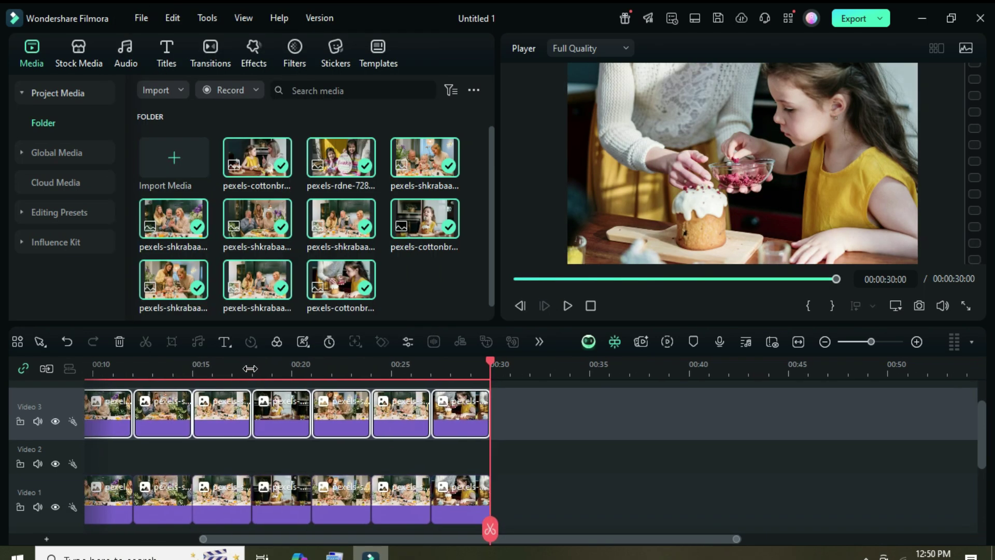
scroll(212, 536, "up", 3)
left_click(514, 280)
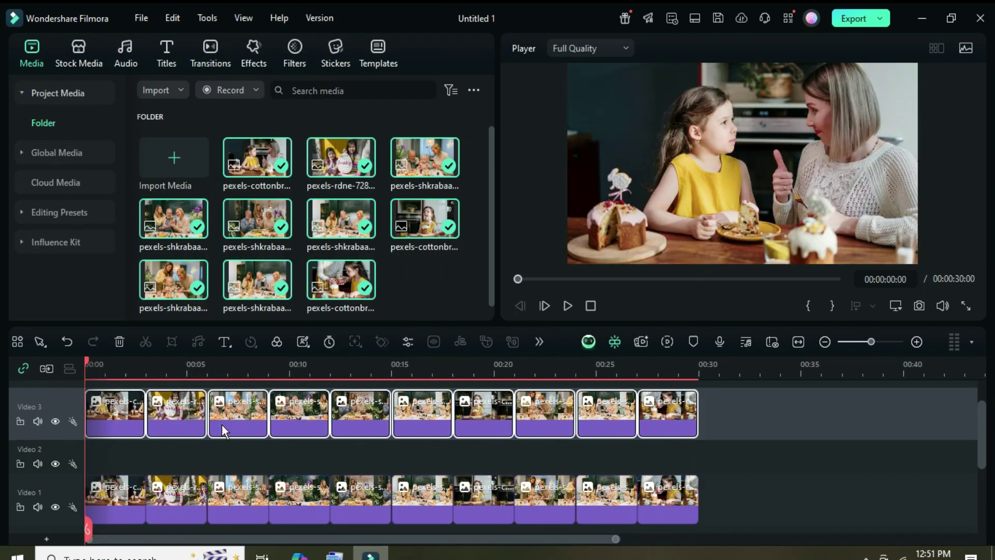
- Drop Square Blur on Video 2, stretch it across all 30 seconds, and set its size to 3
left_click(256, 51)
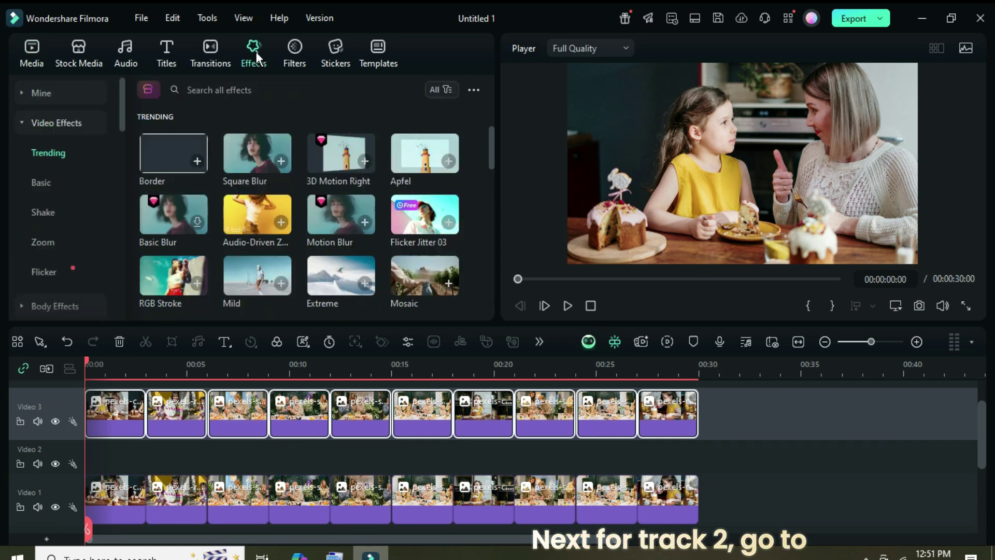
left_click_drag(236, 157, 113, 455)
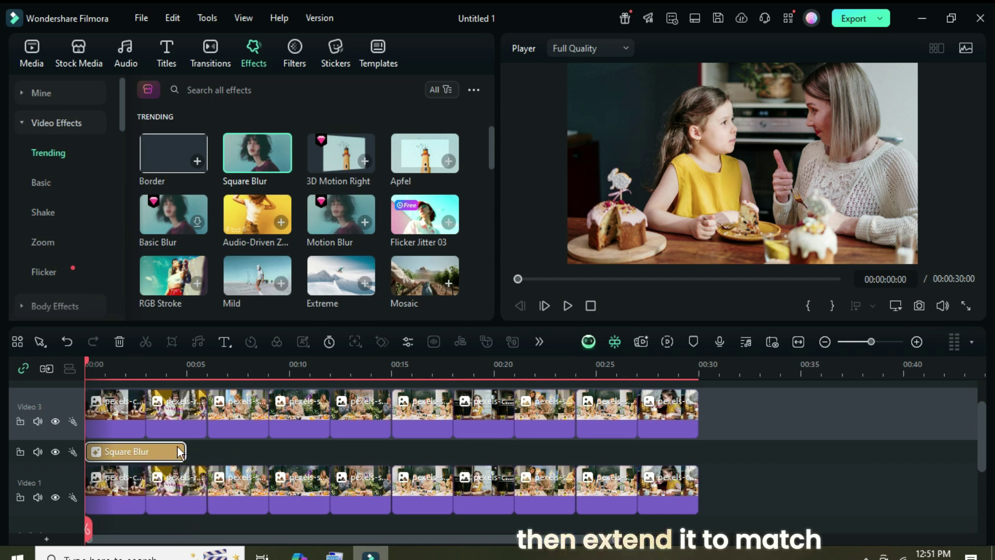
left_click_drag(185, 451, 697, 451)
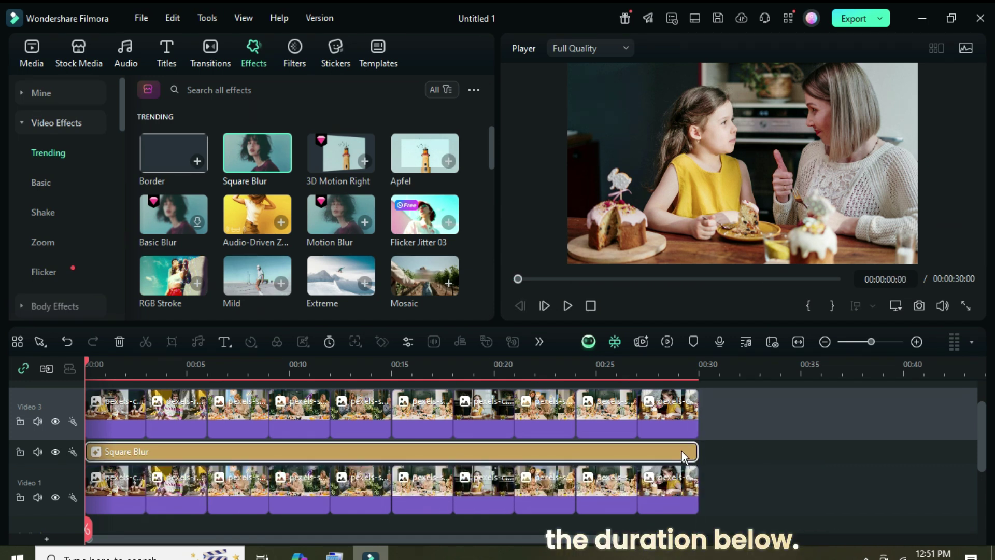
double_click(295, 450)
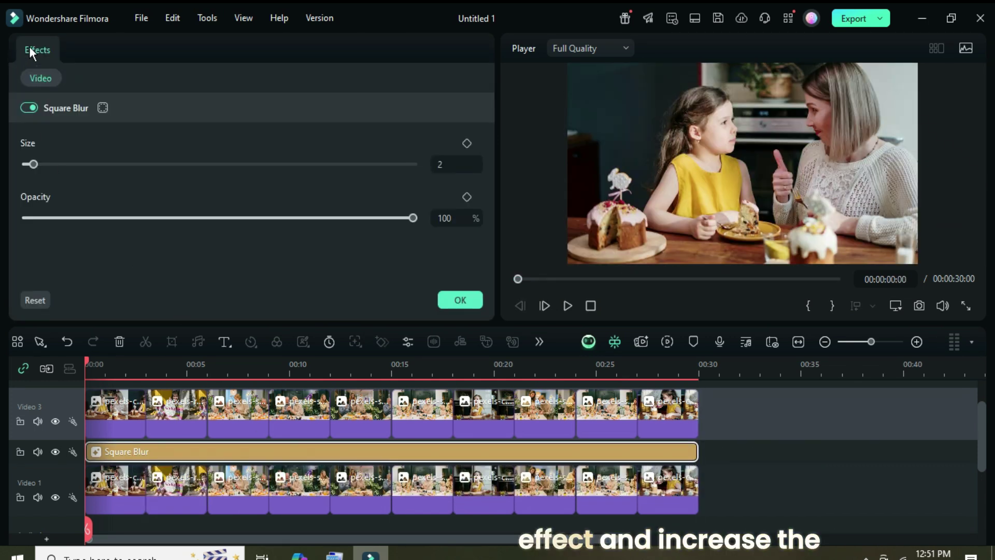
left_click(452, 165)
type("3")
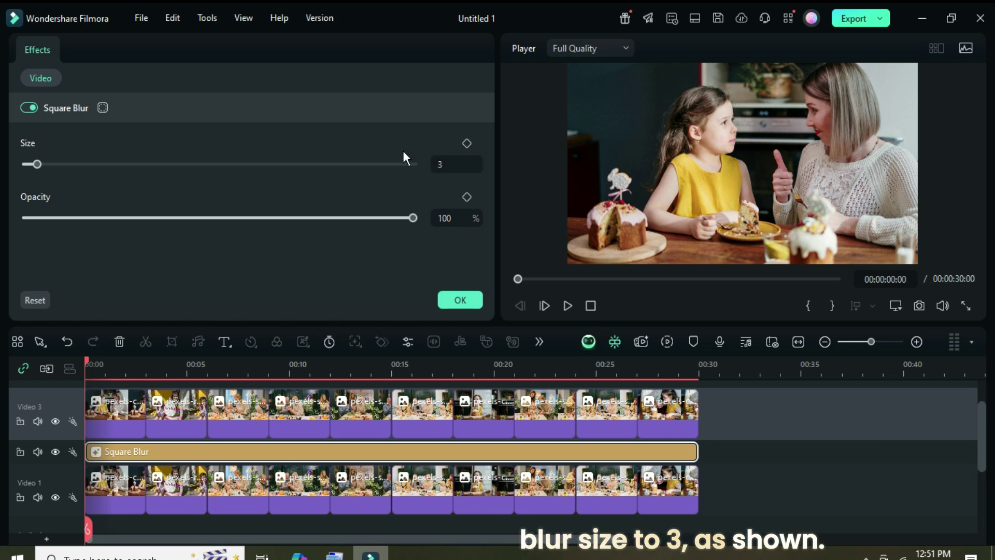
left_click(459, 298)
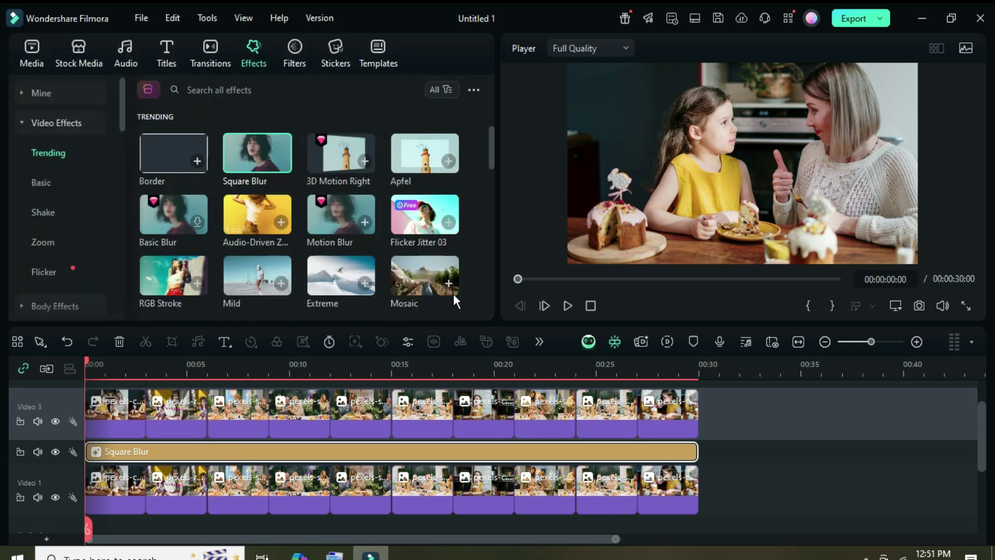
left_click(111, 422)
scroll(122, 430, "up", 1)
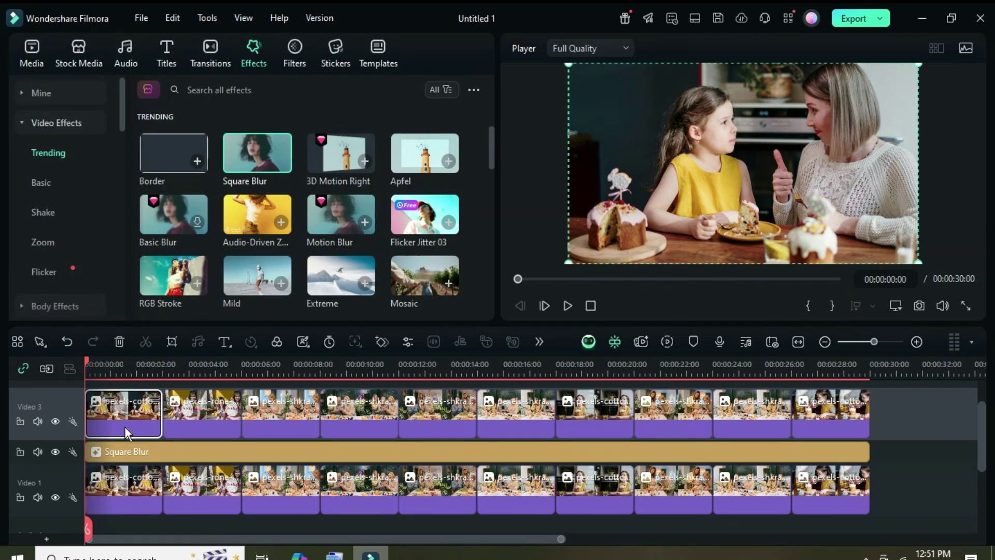
- Find the Overlay 03 effect and apply it to the first photo on Video 3
left_click(206, 93)
left_click(207, 133)
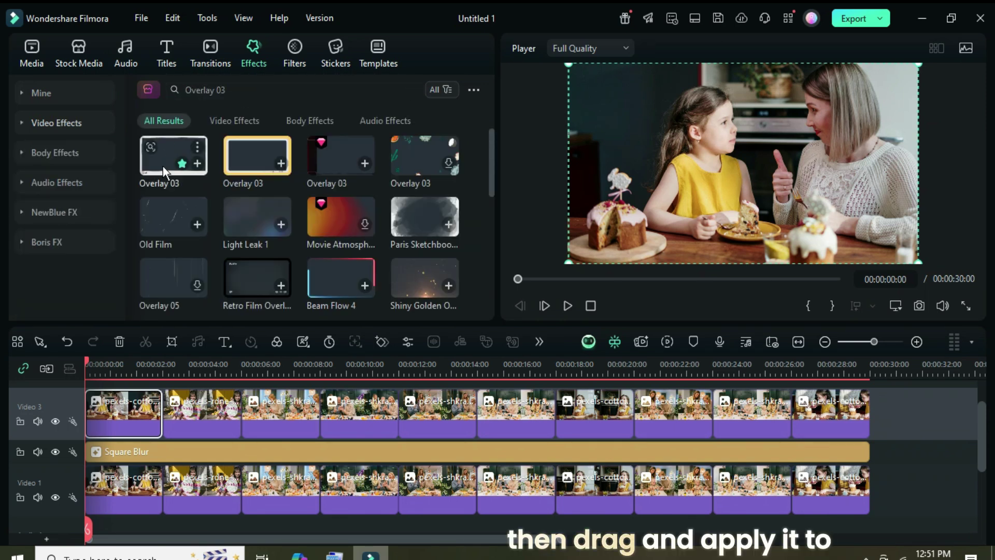
left_click_drag(153, 151, 117, 427)
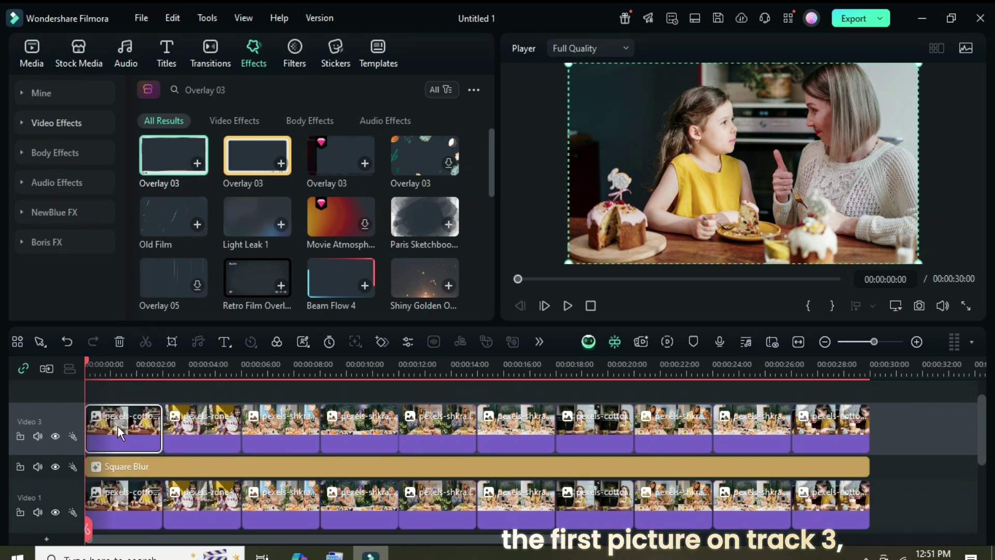
- Give the first photo a 16:9 Pan & Zoom that starts close-up and widens to the full picture
left_click(171, 342)
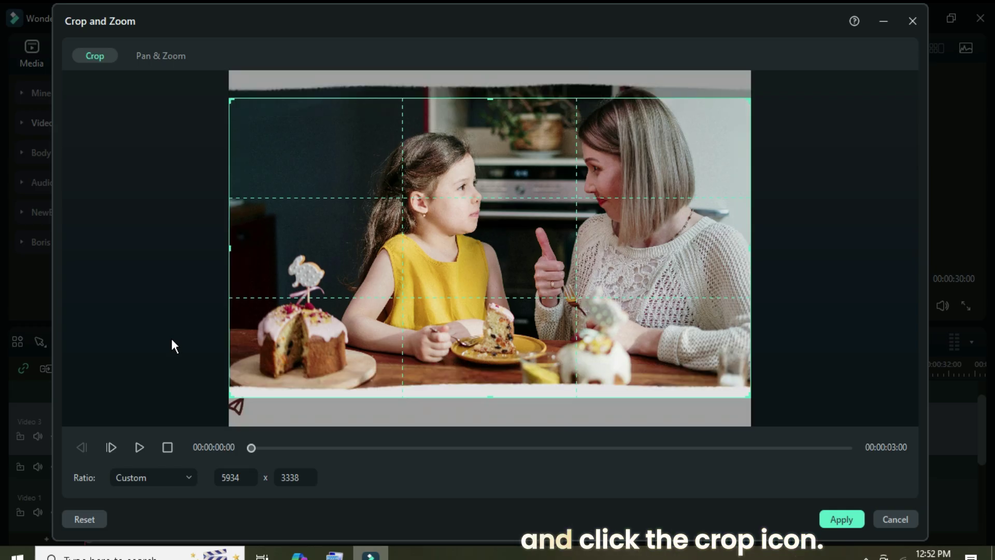
left_click(166, 474)
left_click(159, 285)
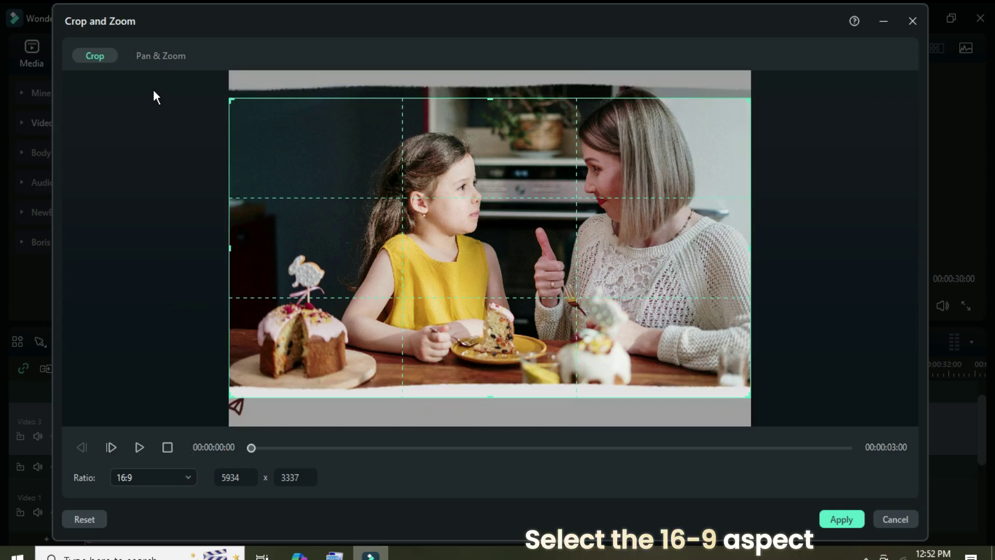
left_click(151, 55)
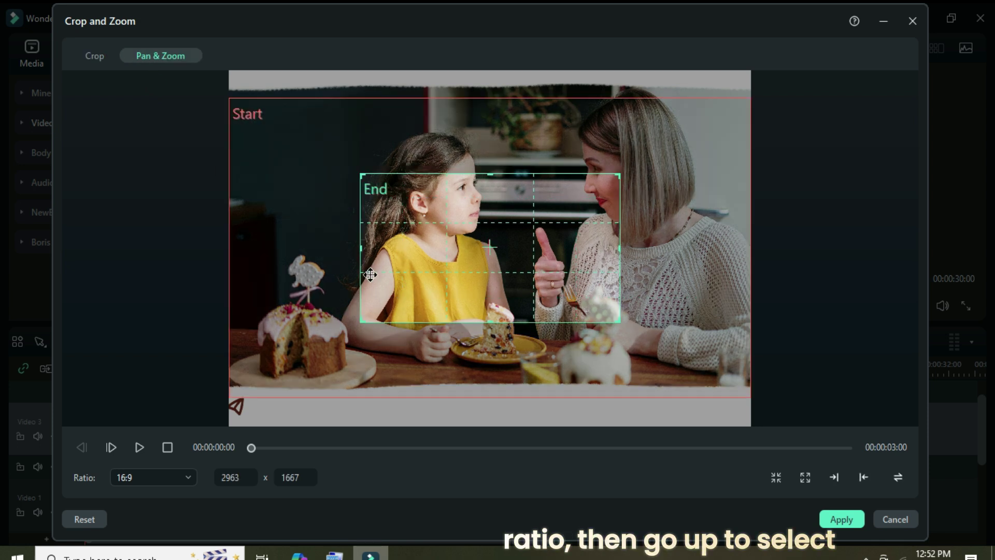
left_click_drag(361, 321, 301, 355)
left_click_drag(627, 172, 680, 136)
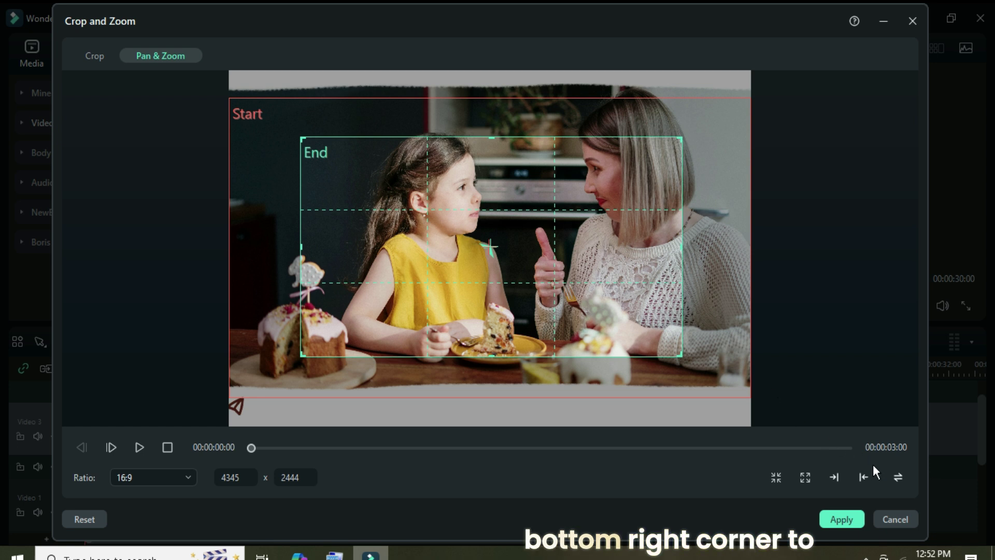
left_click(898, 476)
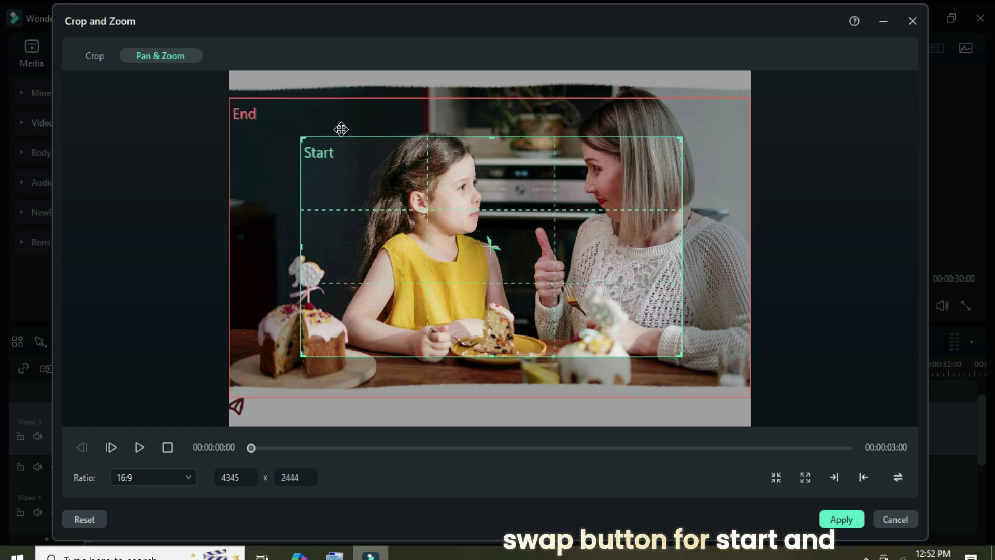
left_click(842, 520)
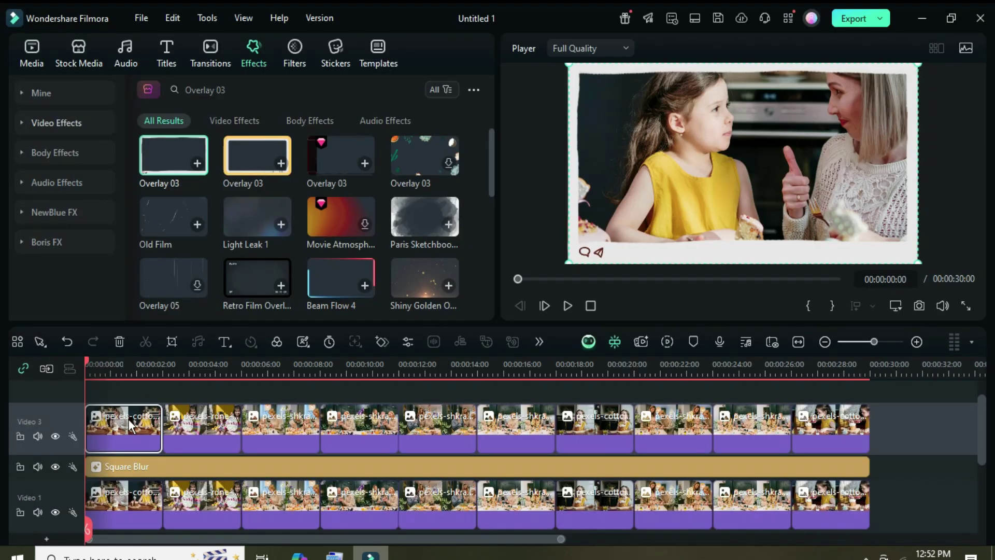
- Add a Transform keyframe at the first photo's start with Scale 138
double_click(135, 427)
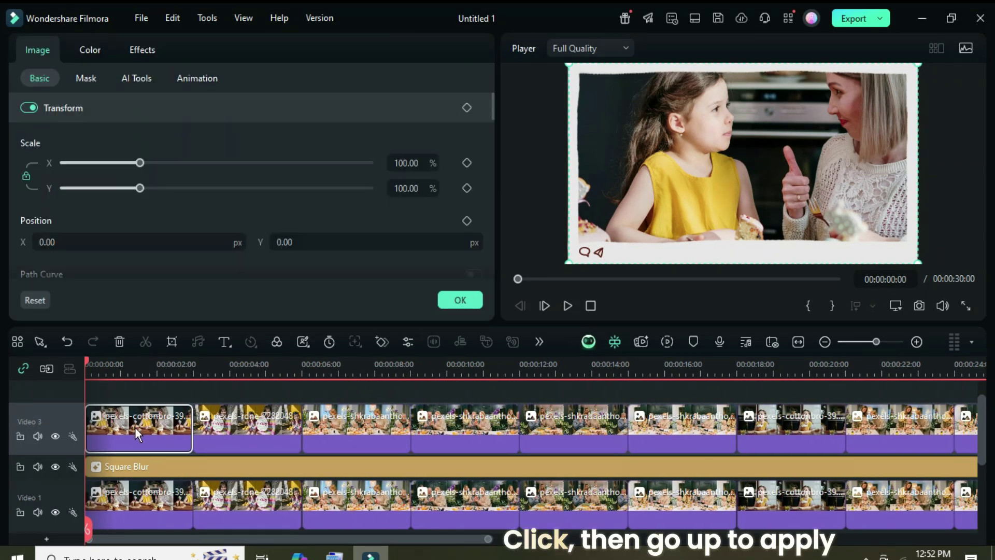
left_click(467, 107)
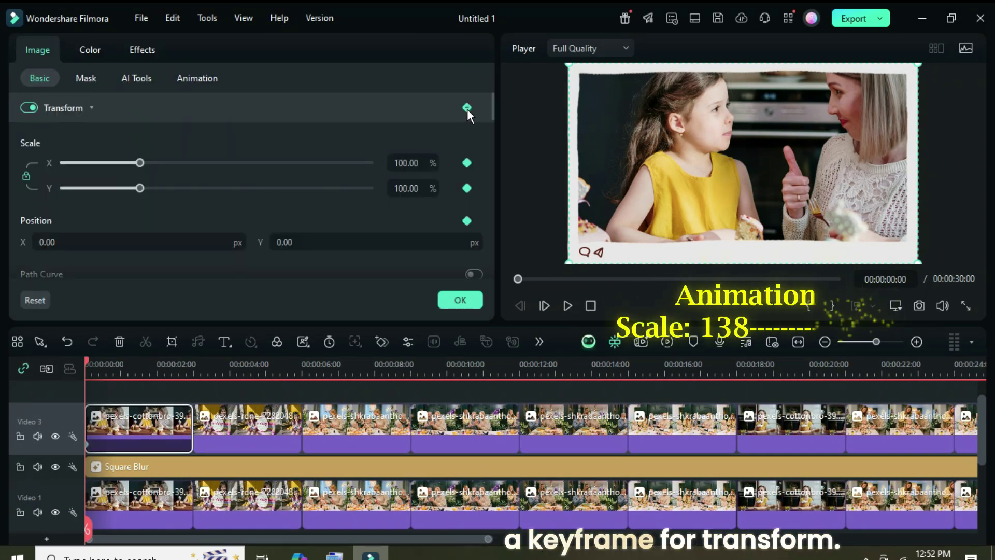
left_click(408, 162)
type("1")
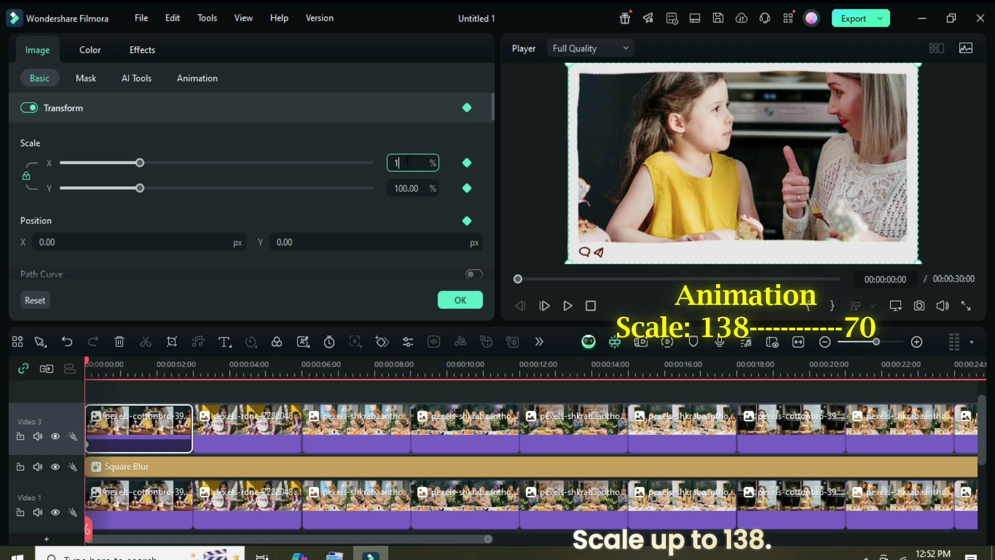
type("38")
key("Return")
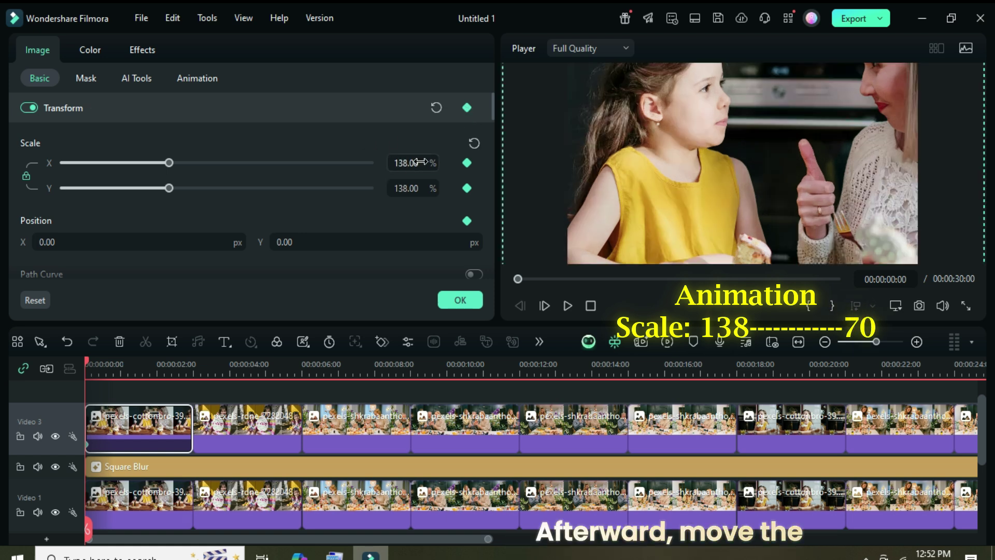
- Add a second Transform keyframe at one second with Scale 70
left_click_drag(86, 359, 120, 359)
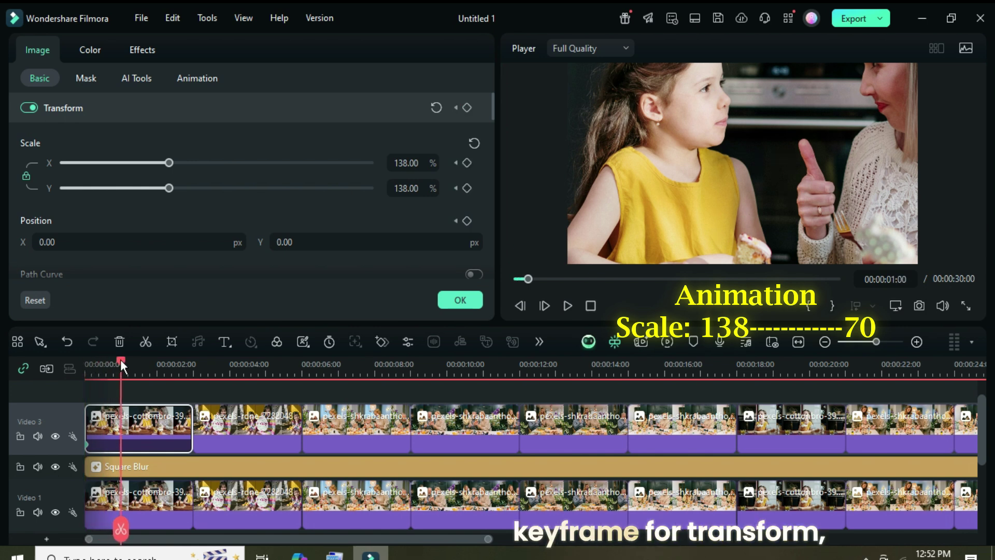
left_click(467, 107)
left_click(422, 163)
type("70")
key("Return")
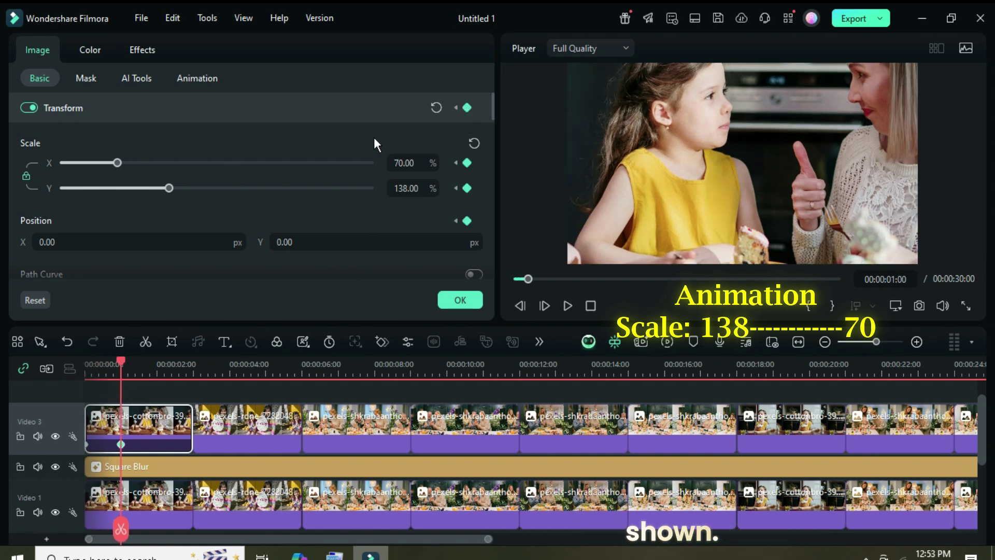
- Give the Scale X and Scale Y keyframes an Ease In Bezier curve
left_click_drag(120, 360, 82, 363)
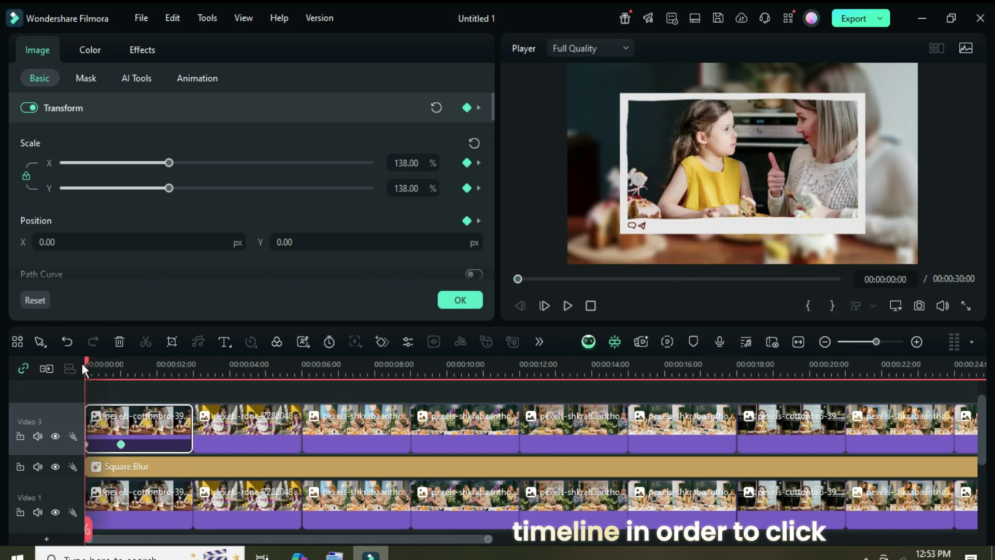
key("ctrl+equal")
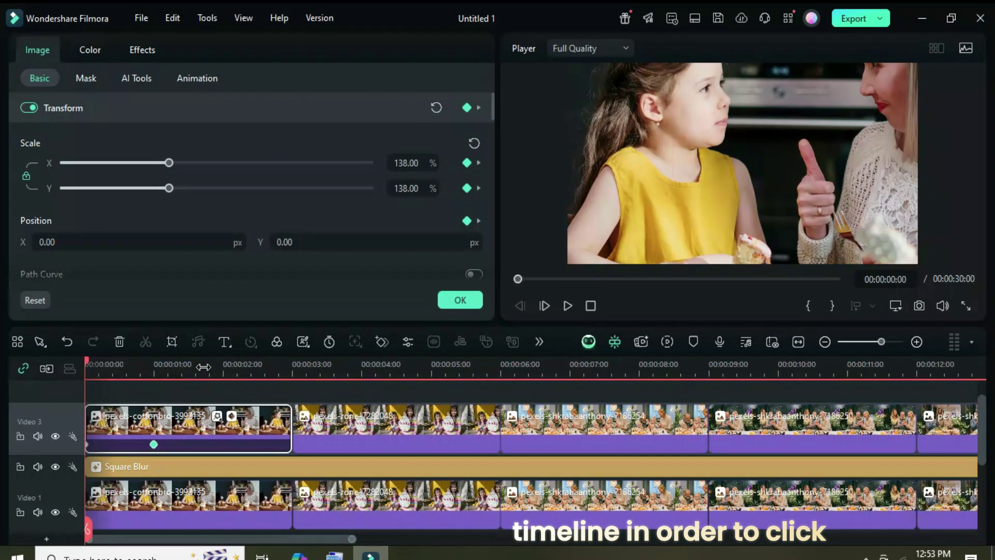
left_click(233, 416)
left_click(154, 454)
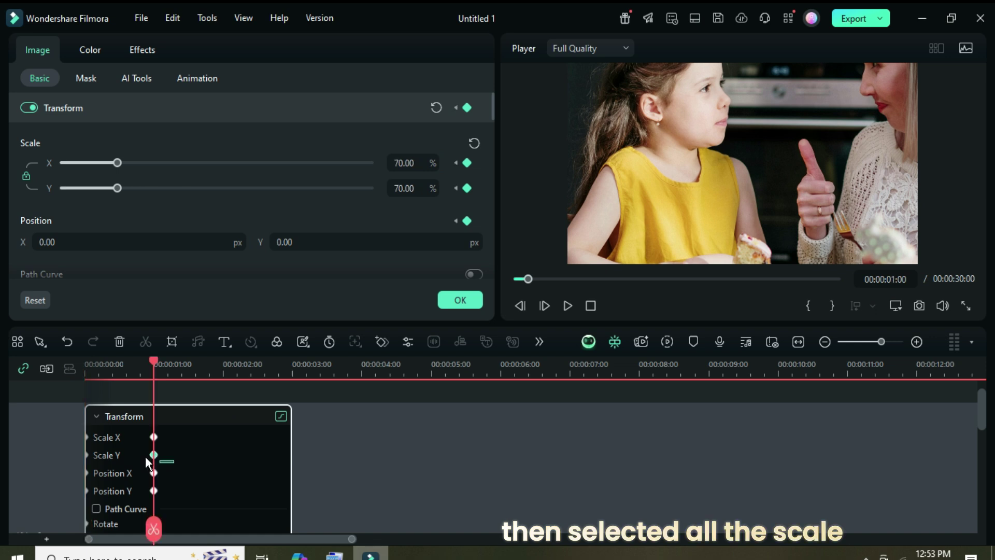
left_click_drag(176, 448, 77, 424)
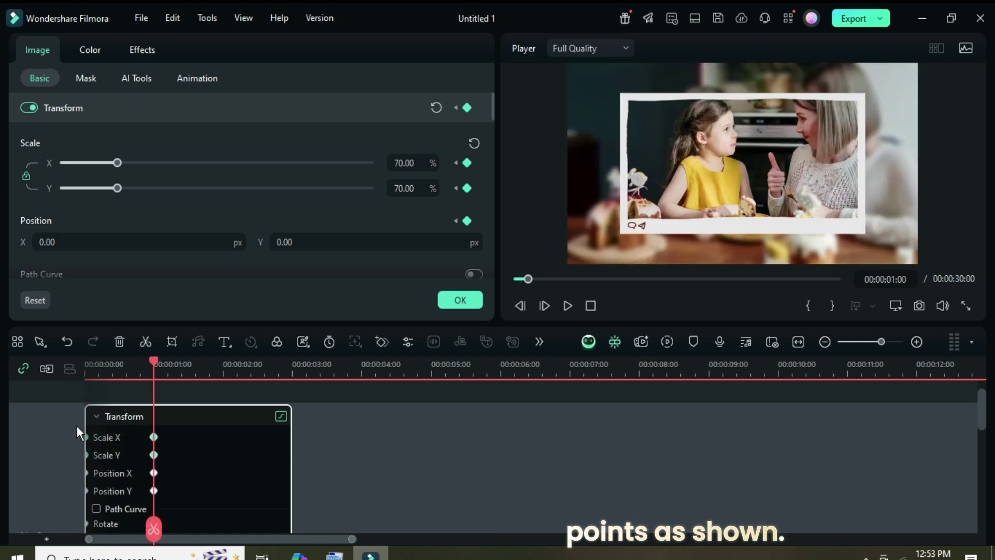
right_click(152, 439)
mouse_move(218, 525)
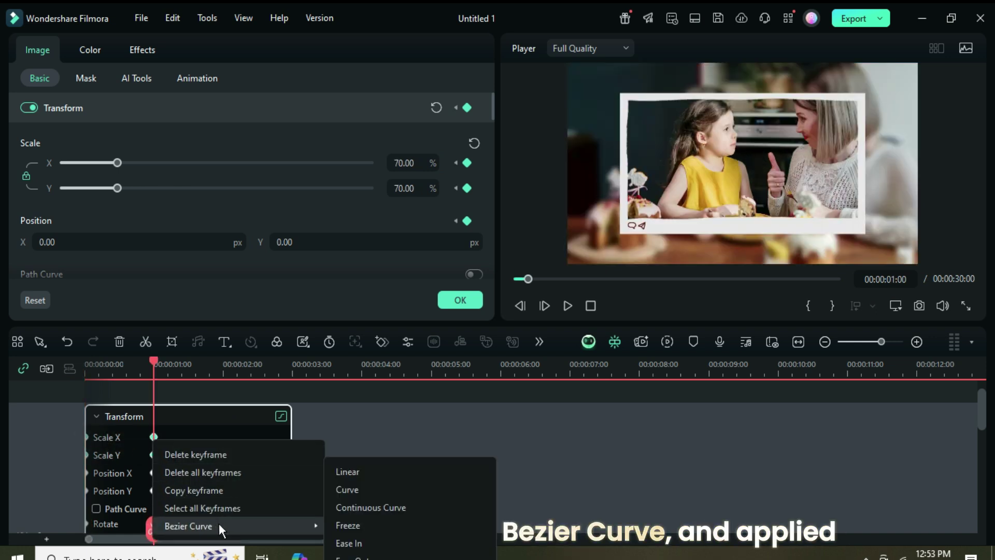
left_click(346, 542)
scroll(248, 452, "down", 5)
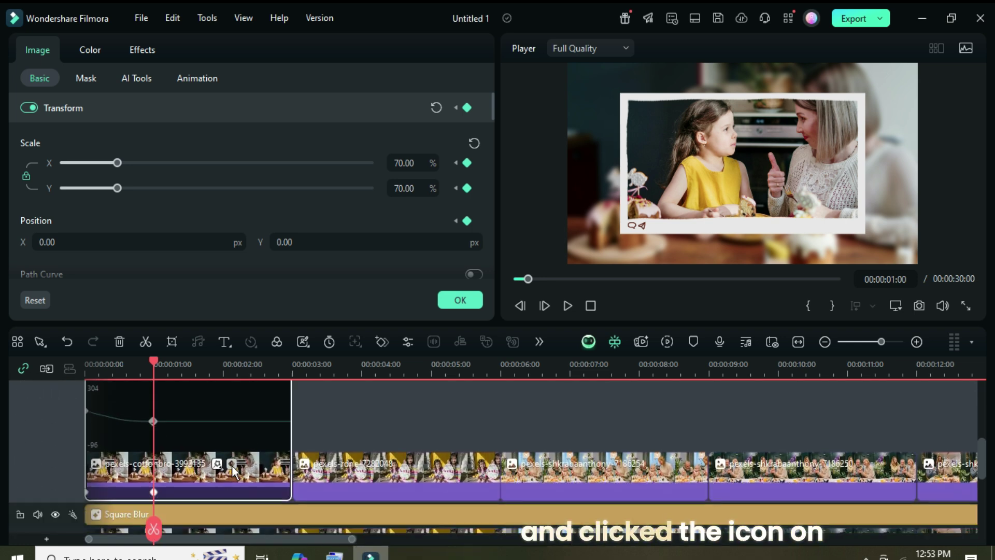
left_click(232, 465)
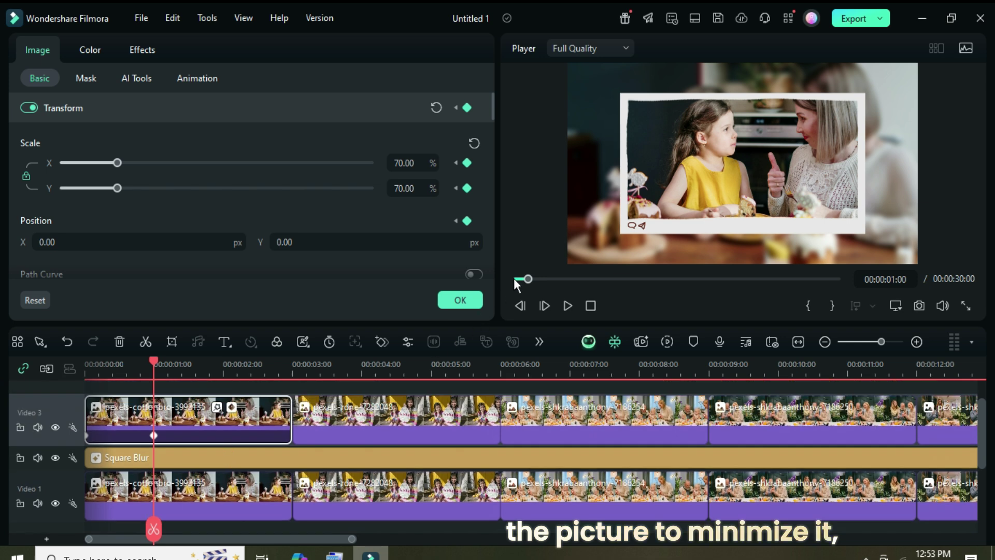
left_click(515, 278)
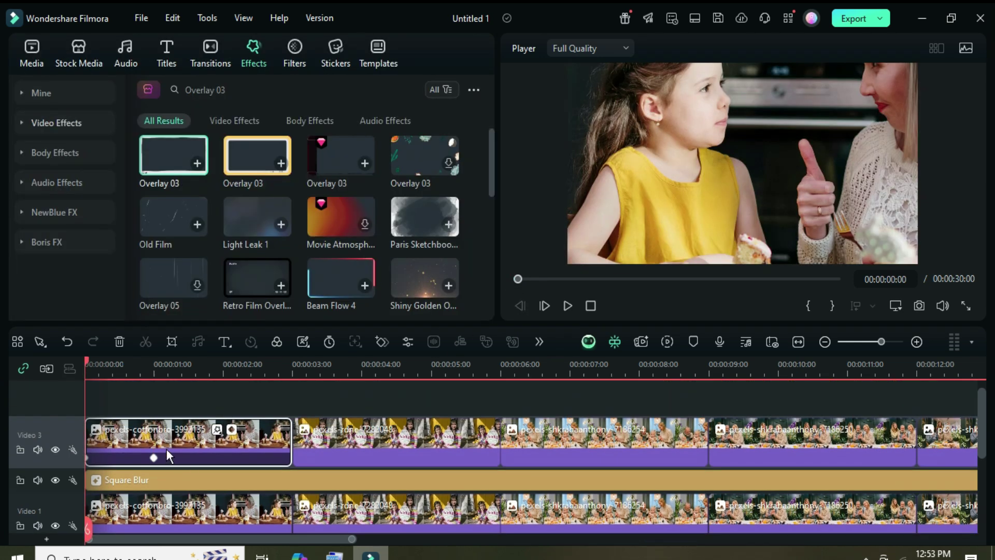
- Copy the first Video 3 photo's effects and keyframes
left_click(798, 342)
right_click(136, 452)
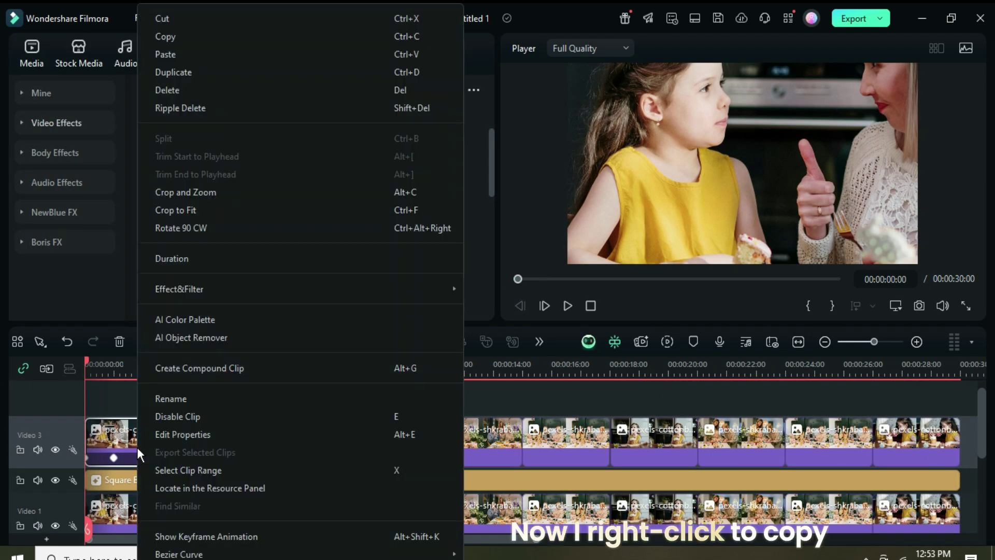
mouse_move(235, 293)
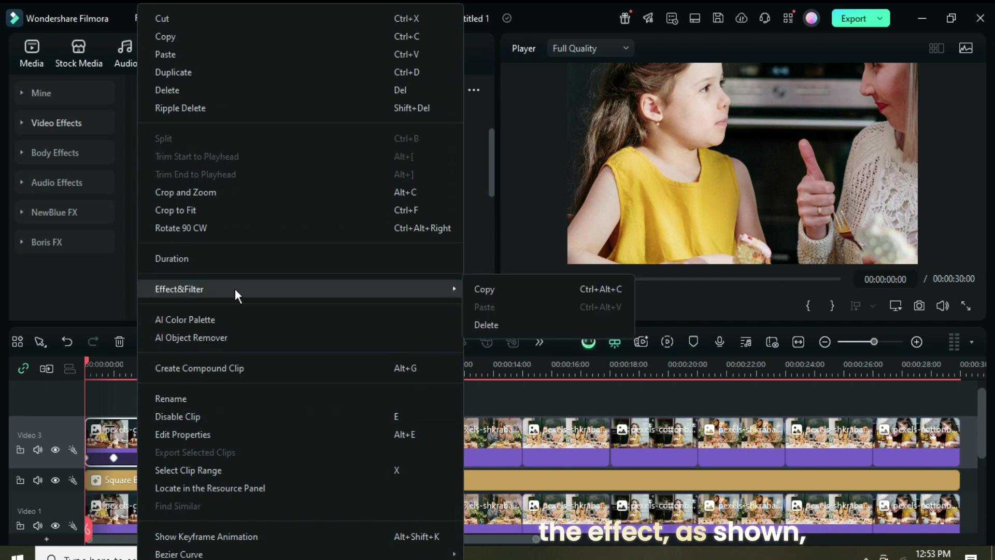
left_click(487, 289)
- Paste those effects onto the remaining nine photos on Video 3
left_click_drag(213, 397, 959, 440)
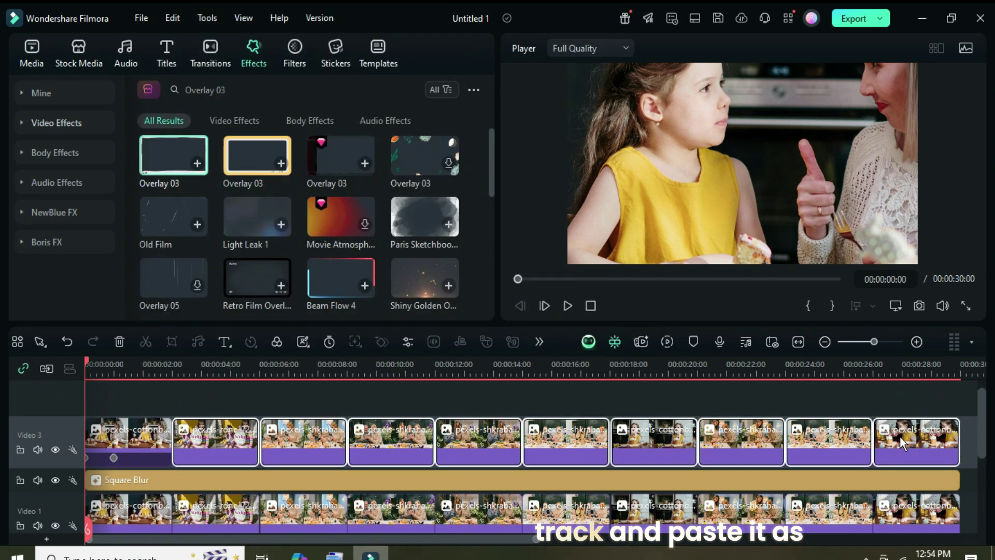
right_click(231, 443)
mouse_move(286, 354)
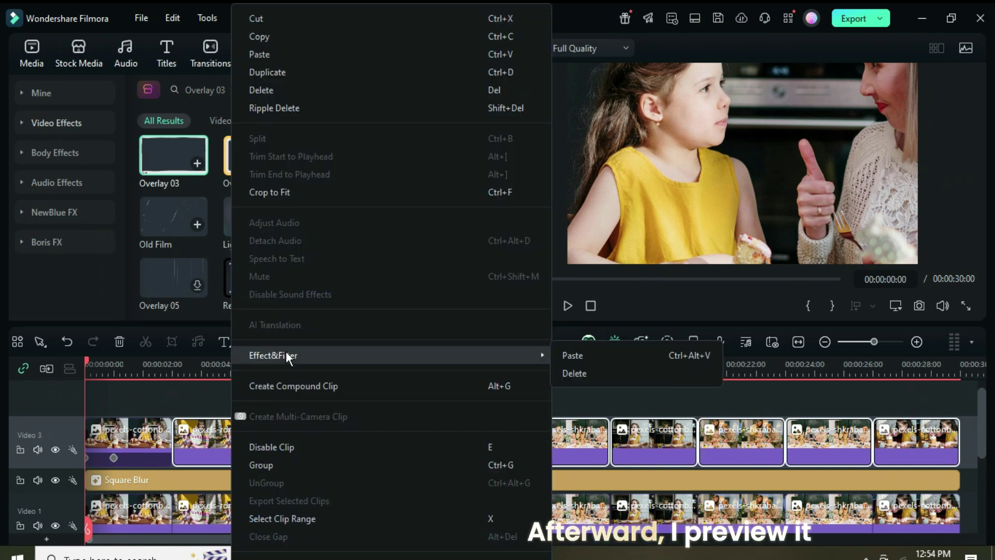
left_click(574, 356)
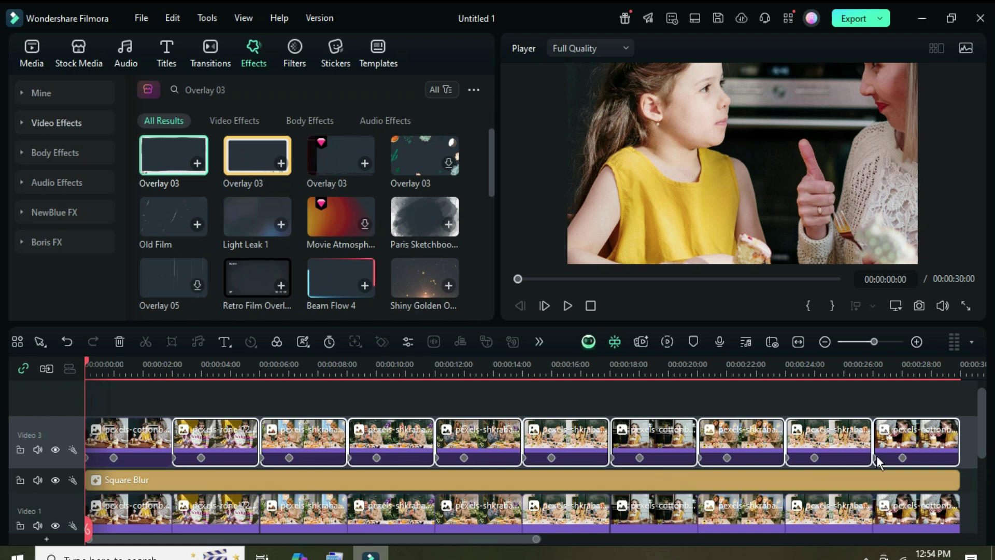
scroll(670, 424, "down", 1)
- Render the preview, play the slideshow briefly, and return the playhead to 0
left_click(667, 341)
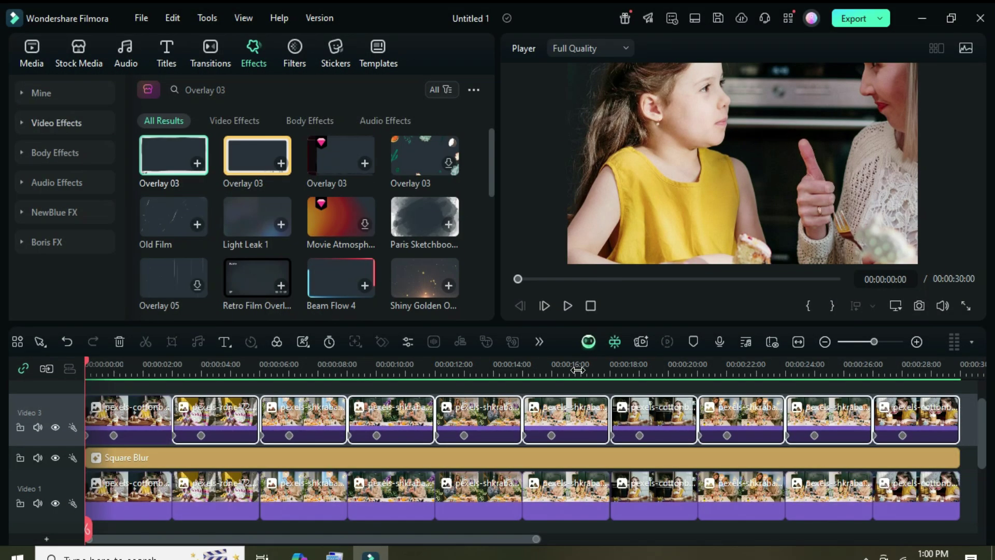
scroll(577, 370, "down", 3)
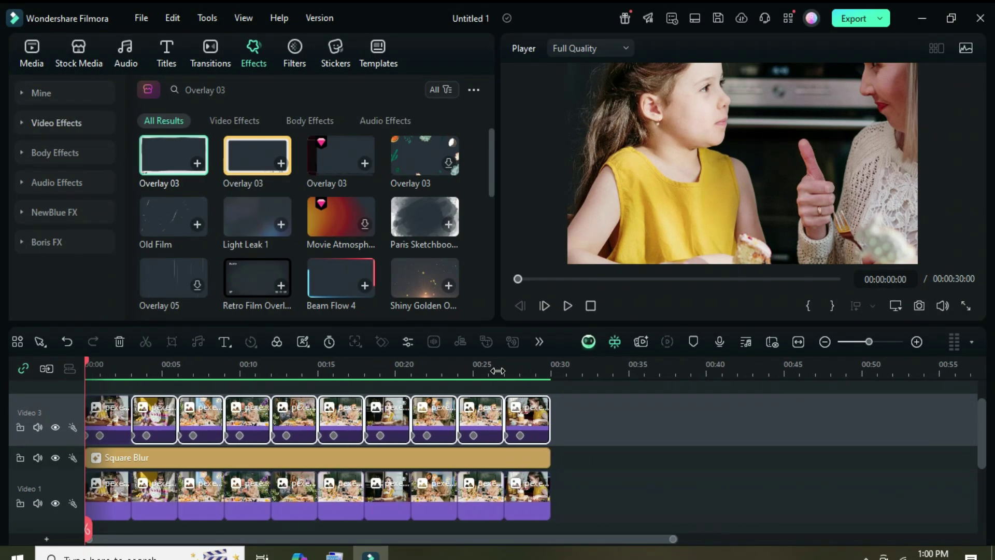
left_click(46, 66)
left_click(572, 306)
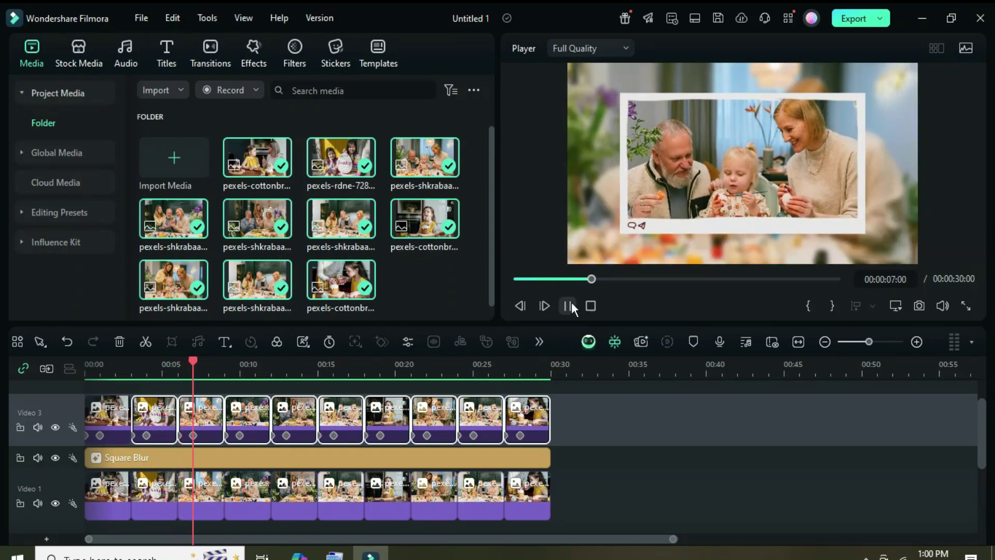
left_click(569, 305)
left_click(514, 279)
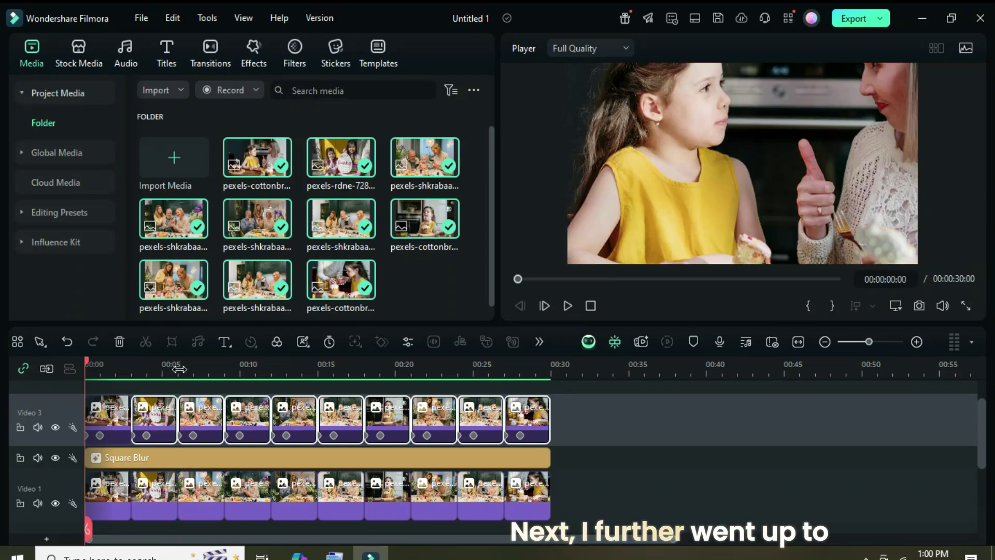
- Place a Dissolve transition between the first two Video 1 photos and copy it
scroll(194, 366, "up", 2)
left_click(196, 66)
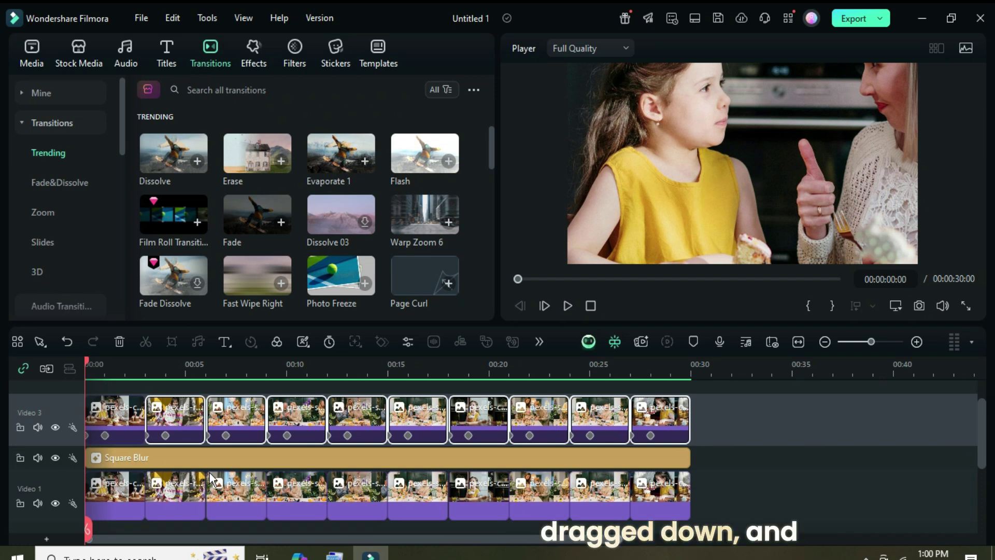
left_click_drag(166, 153, 144, 498)
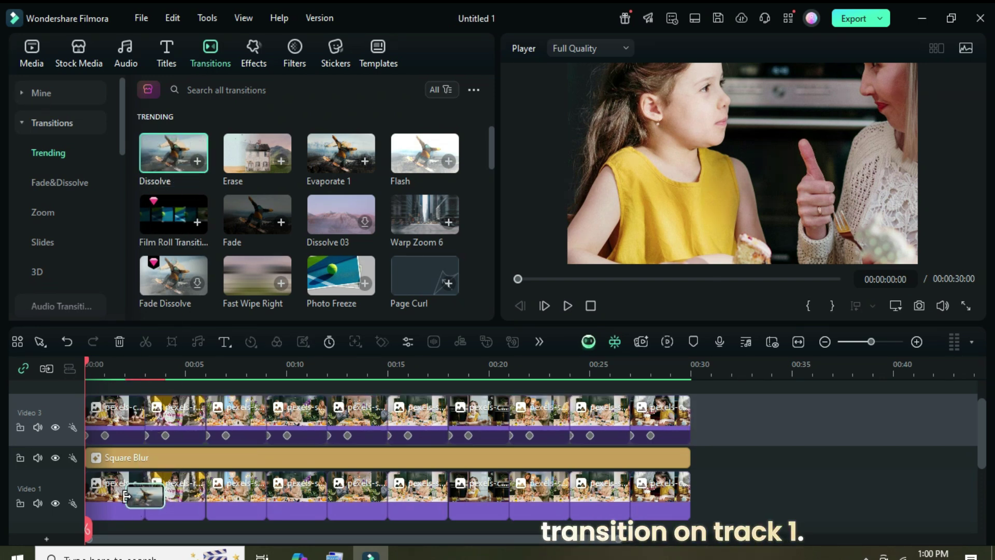
right_click(146, 498)
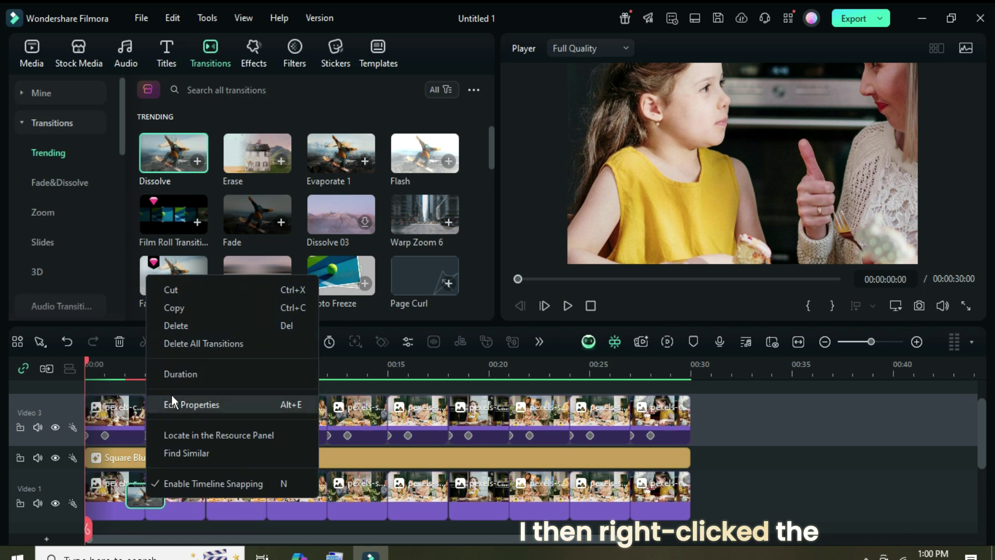
left_click(177, 307)
- Paste the Dissolve between all the remaining Video 1 photos
left_click_drag(719, 501, 192, 497)
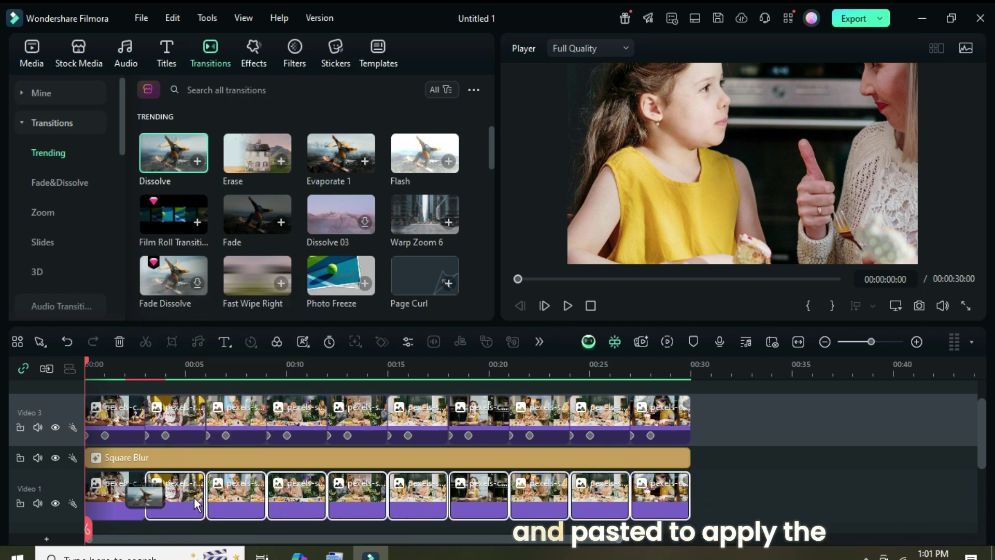
right_click(194, 496)
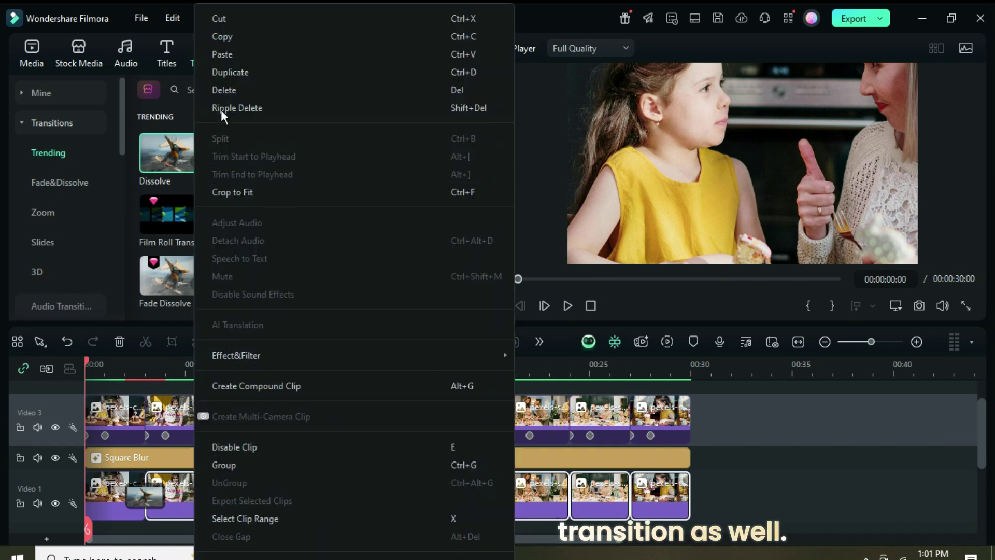
left_click(228, 58)
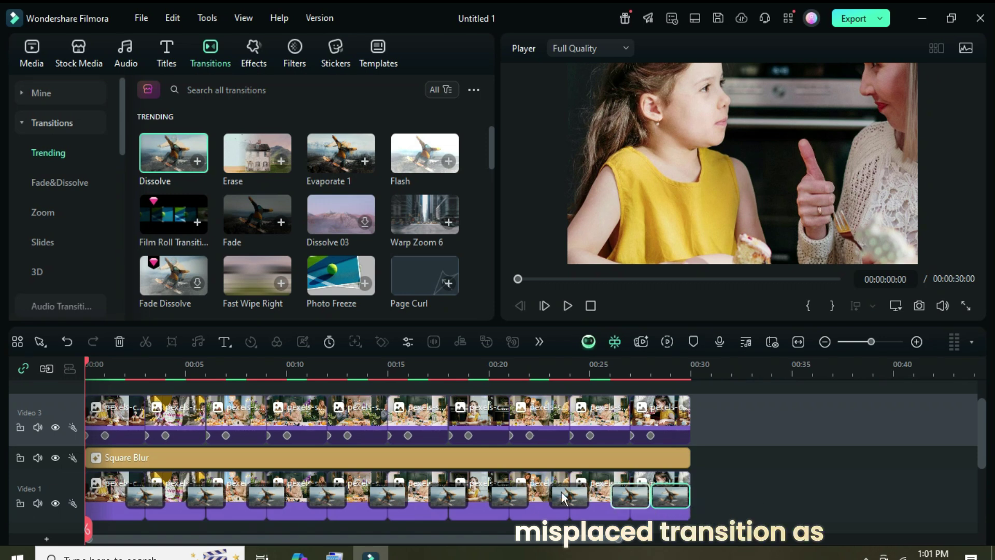
- Delete the extra transition at the end of Video 1 and search transitions for 'strobe split'
left_click(119, 342)
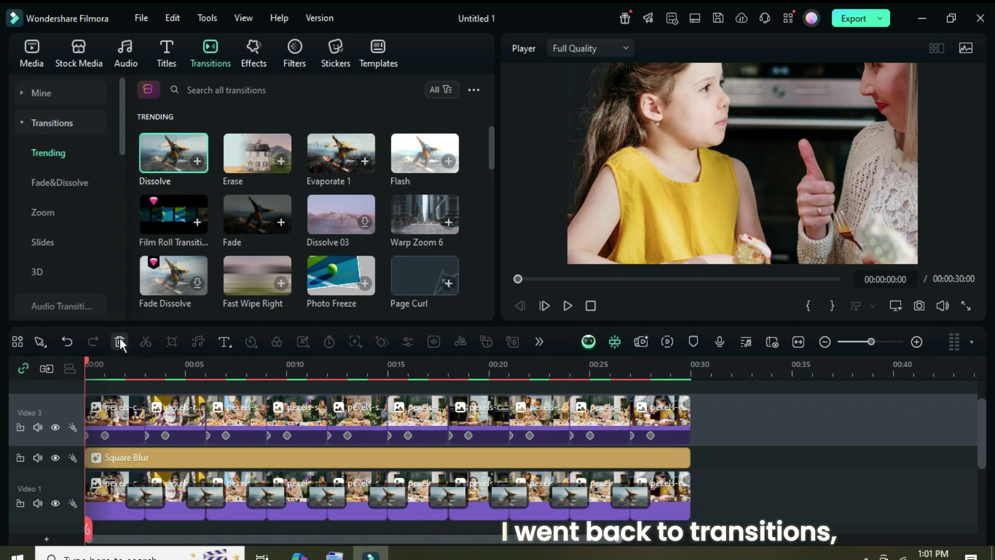
left_click(205, 90)
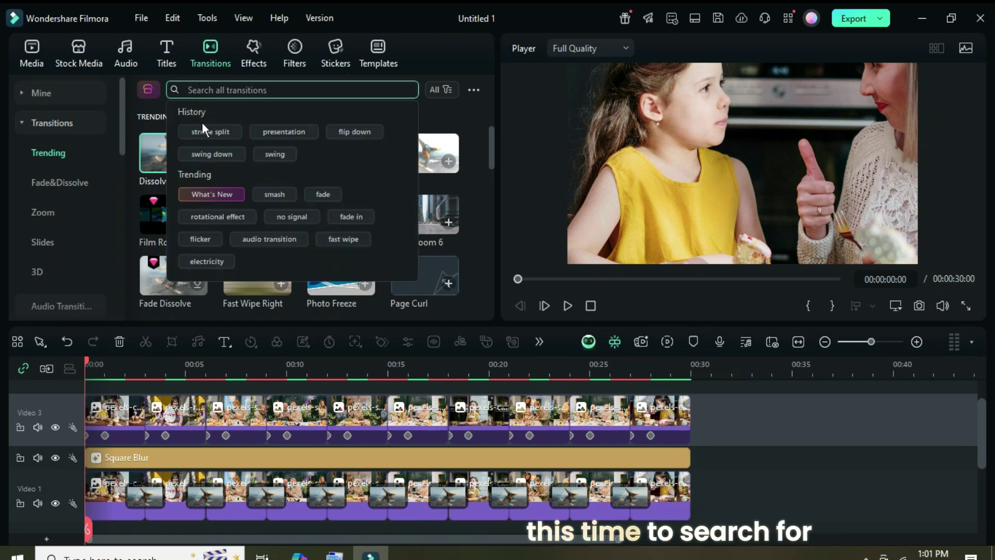
left_click(201, 132)
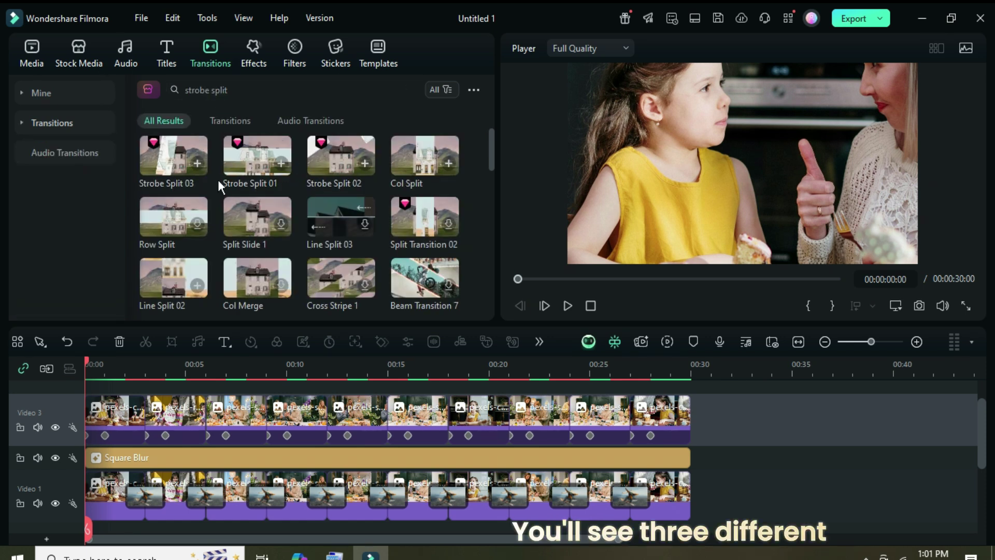
- Add Strobe Split 03, 01 and 02 in rotation across all nine Video 3 joins
left_click_drag(169, 153, 146, 423)
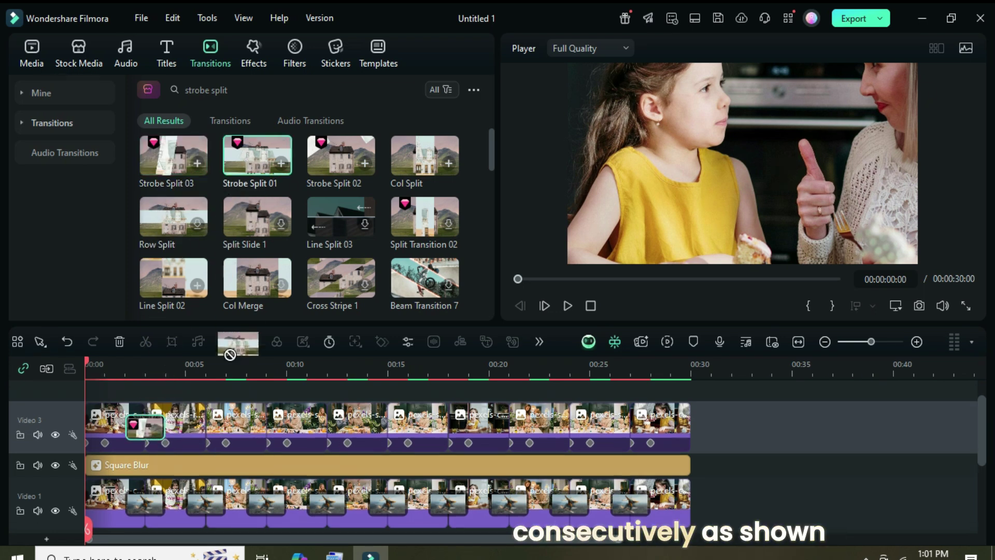
left_click_drag(230, 354, 206, 426)
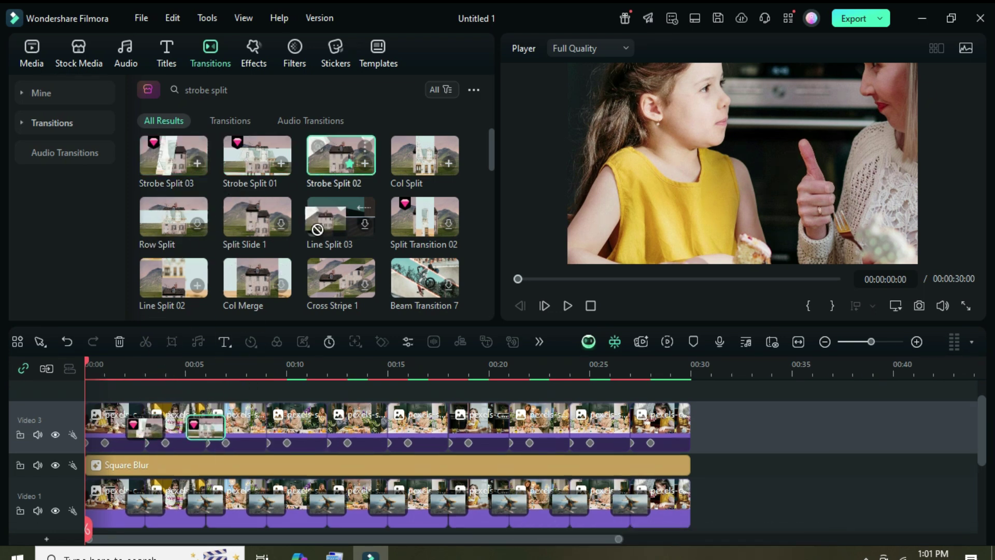
left_click_drag(317, 229, 261, 431)
left_click_drag(176, 165, 319, 435)
left_click_drag(257, 159, 387, 427)
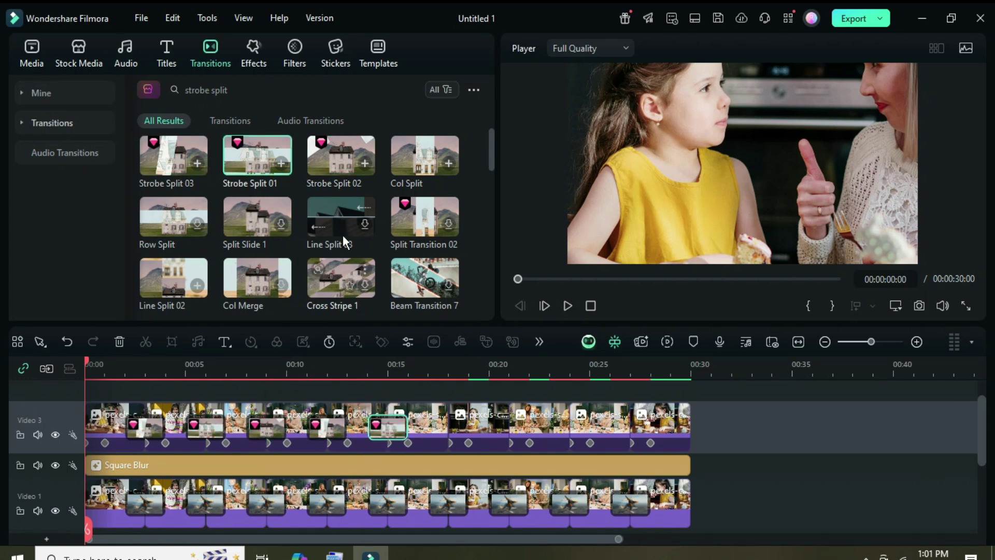
left_click_drag(340, 160, 442, 434)
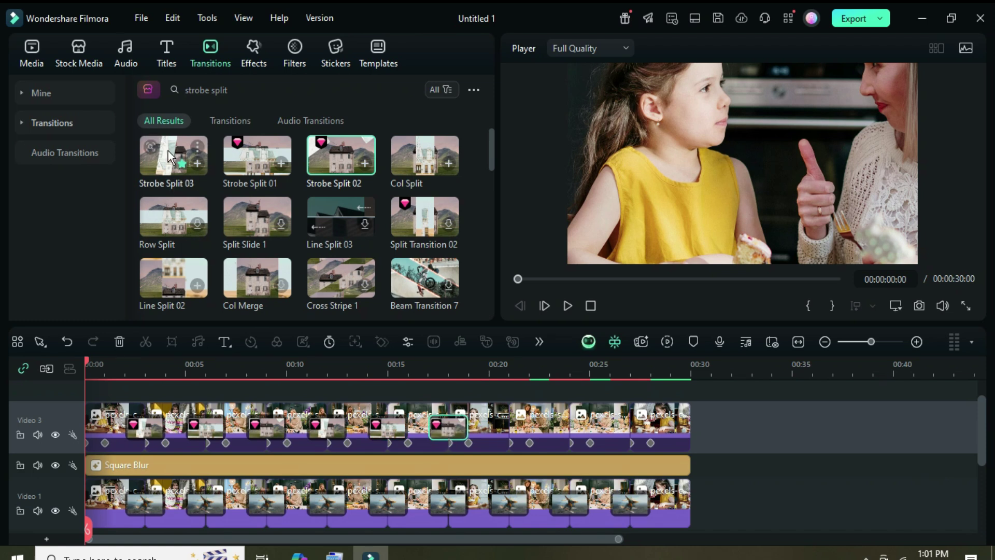
left_click_drag(168, 150, 508, 435)
left_click_drag(258, 157, 569, 428)
left_click_drag(336, 165, 629, 430)
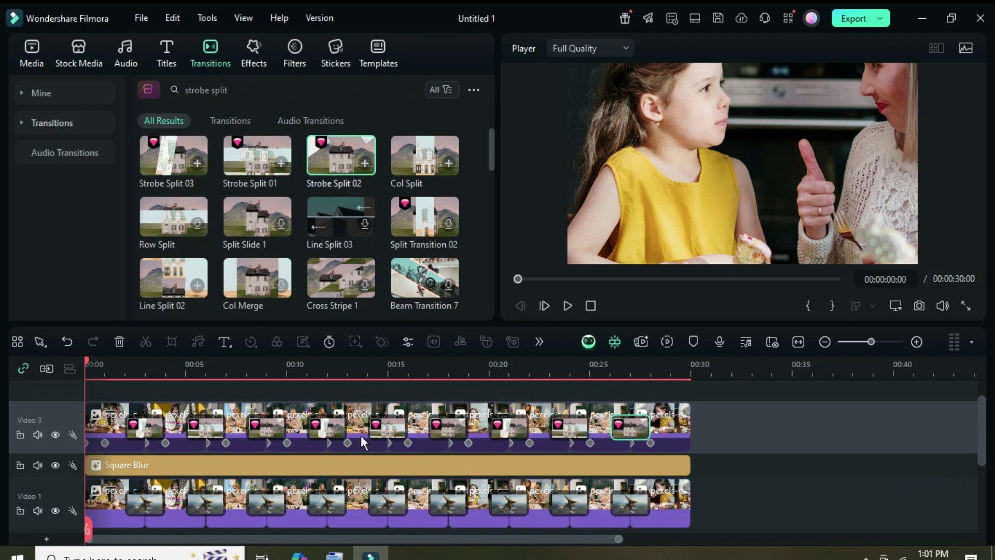
scroll(409, 417, "down", 1)
scroll(422, 460, "up", 1)
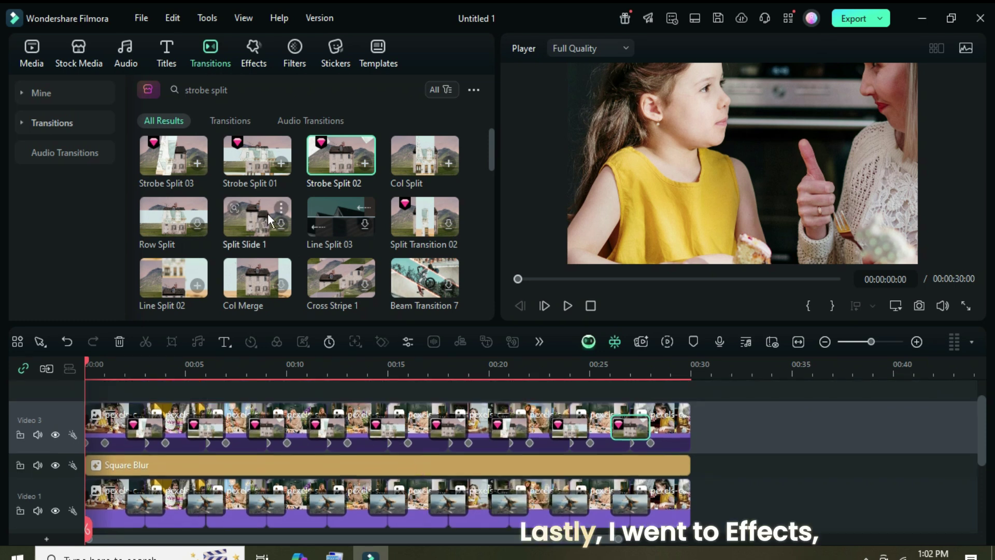
- Place the Apfel effect on a new track above Video 3 and stretch it to 00:30
left_click(257, 47)
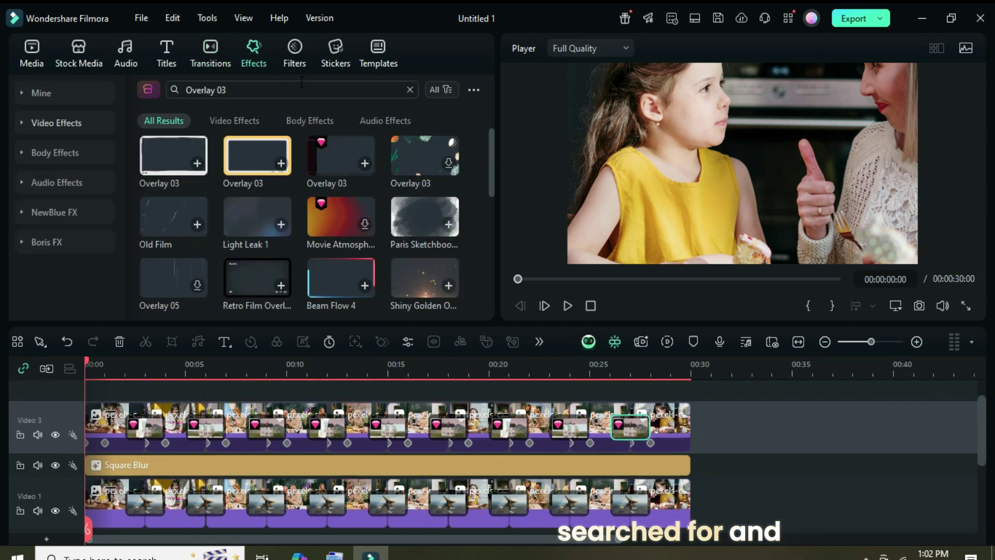
left_click(407, 89)
scroll(207, 415, "up", 1)
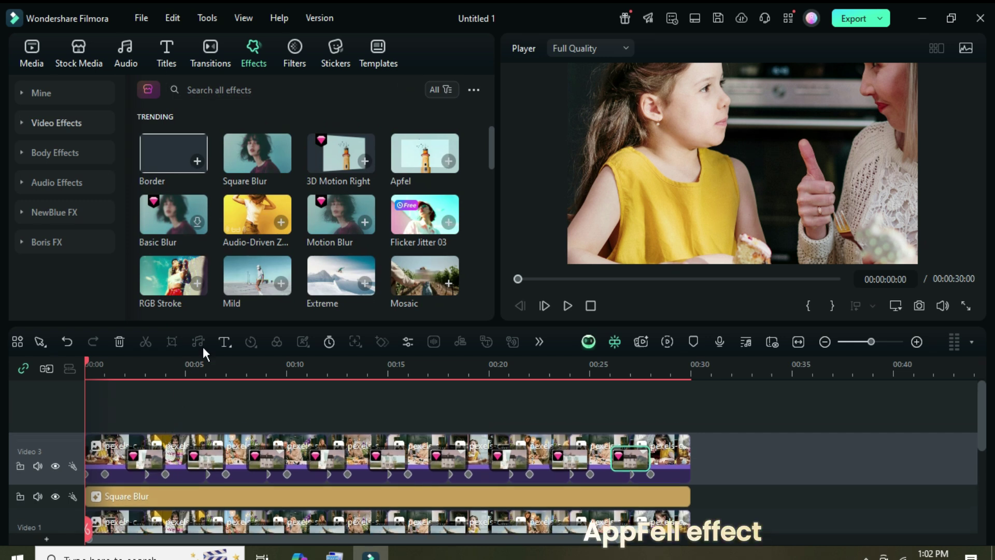
left_click_drag(432, 166, 140, 427)
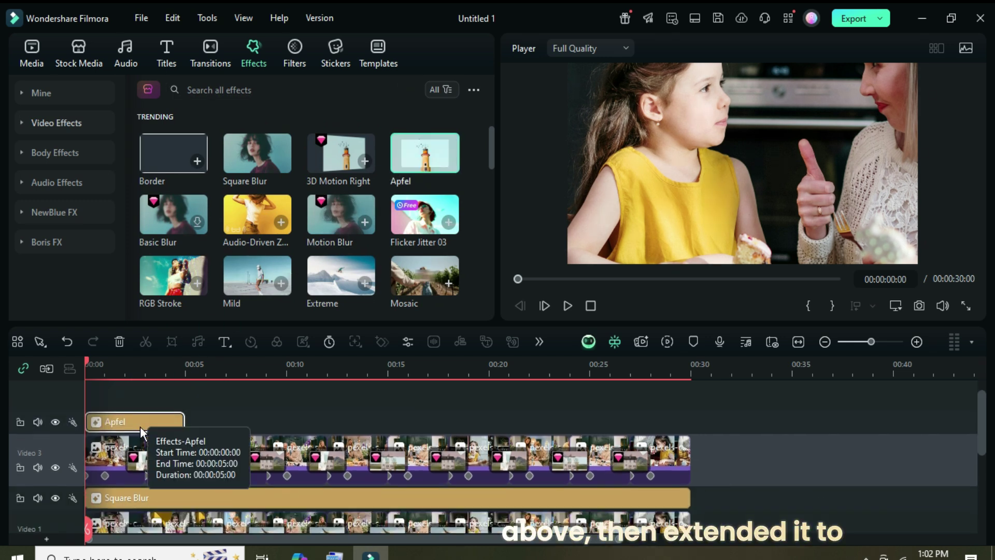
scroll(140, 427, "down", 1)
left_click_drag(183, 399, 690, 399)
- Set the Apfel effect's opacity to 20 and confirm
double_click(387, 399)
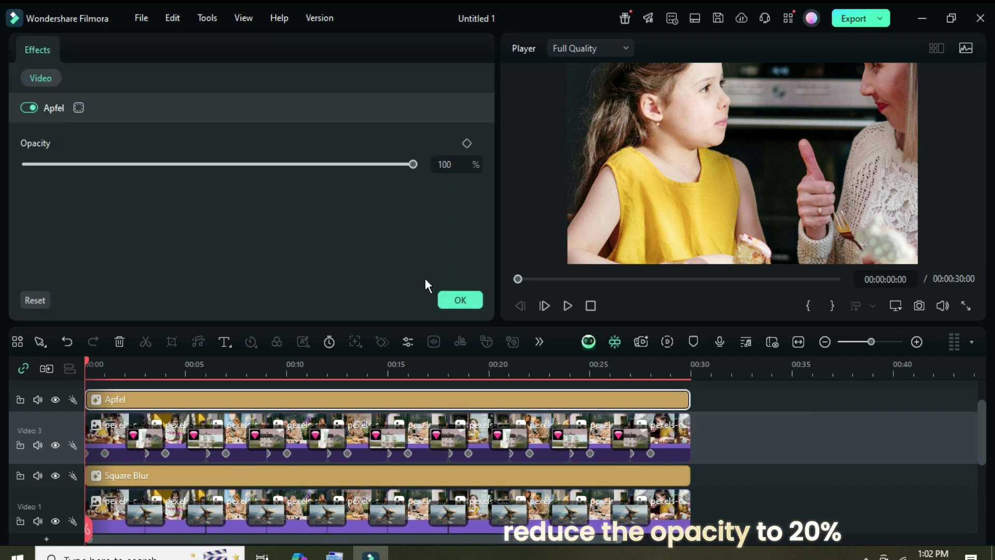
key("BackSpace")
key("BackSpace")
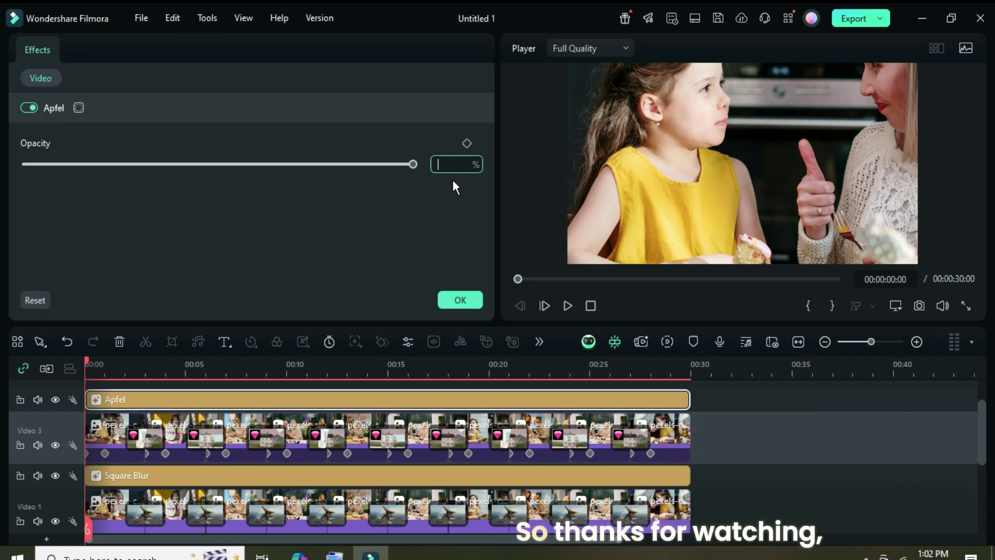
type("20")
key("Return")
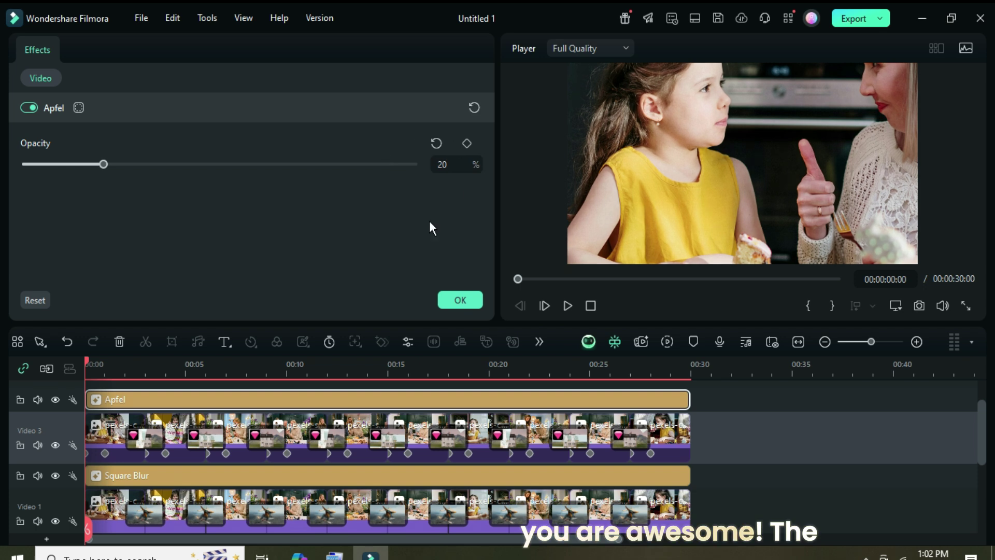
left_click(460, 300)
- Render a preview of the full 30-second timeline and zoom the timeline out a step
left_click(31, 52)
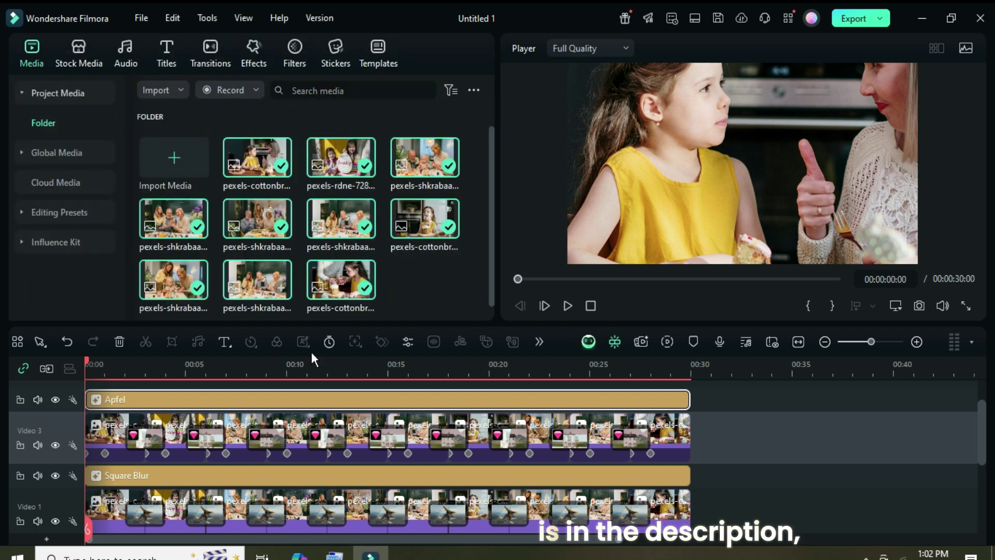
scroll(365, 490, "down", 1)
scroll(479, 464, "up", 1)
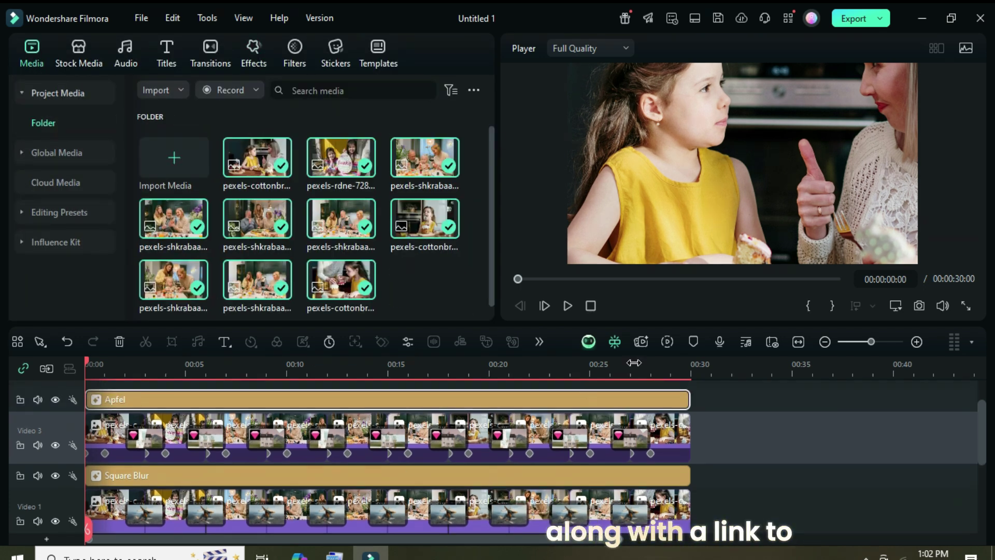
left_click(670, 343)
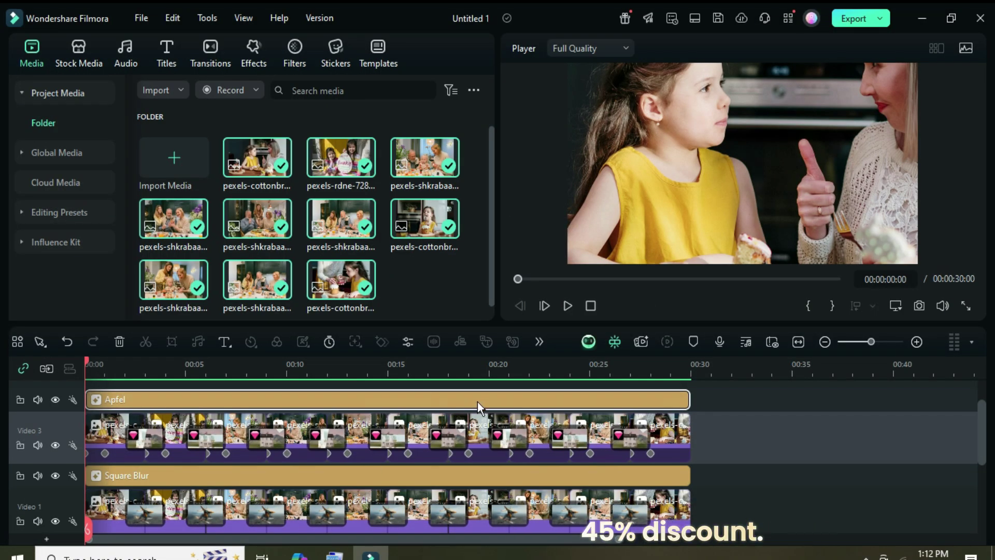
scroll(455, 361, "down", 2)
scroll(455, 361, "down", 1)
scroll(573, 435, "down", 1)
scroll(573, 434, "up", 1)
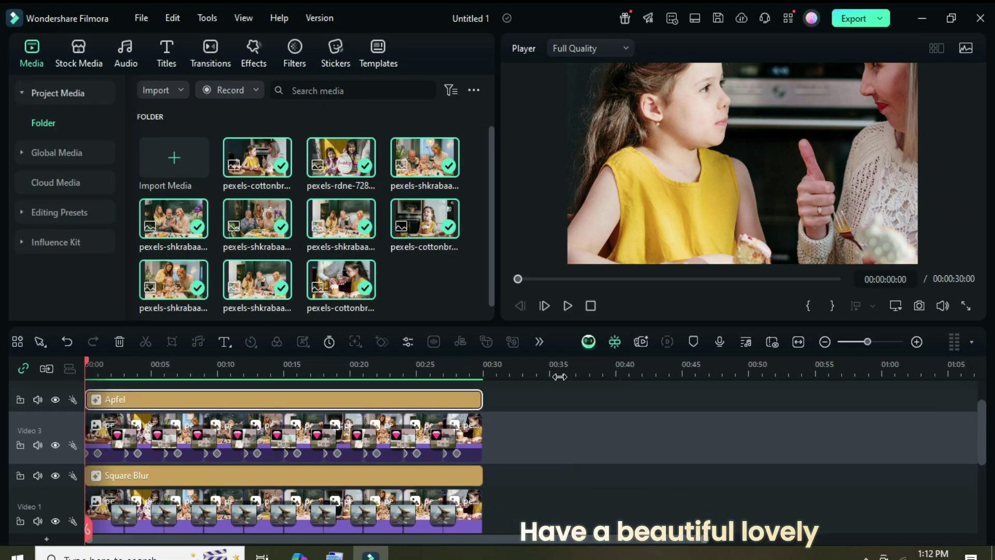